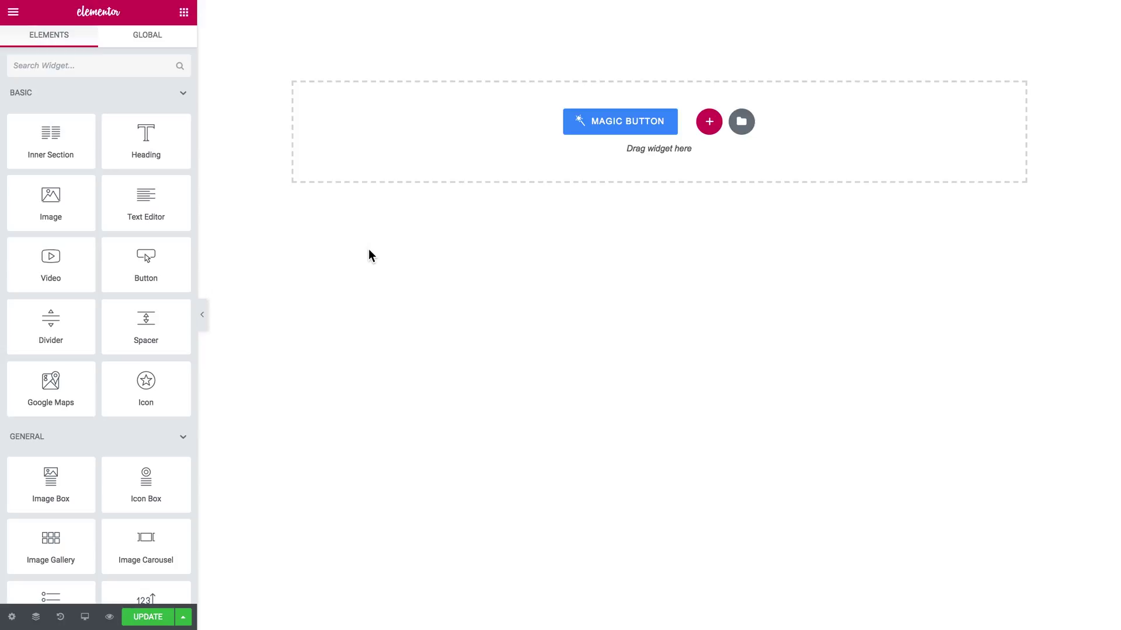
Filter the widget list with 'pric' and start a new section to choose its column structure
{"action": "left_click", "coordinate": [127, 61]}
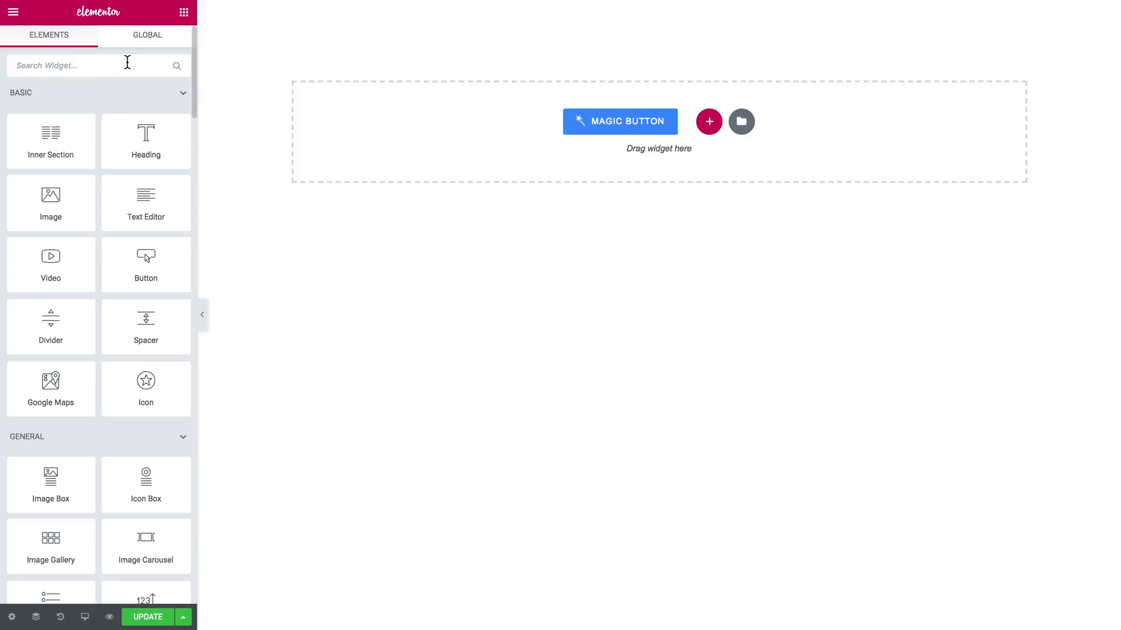
{"action": "type", "text": "pr"}
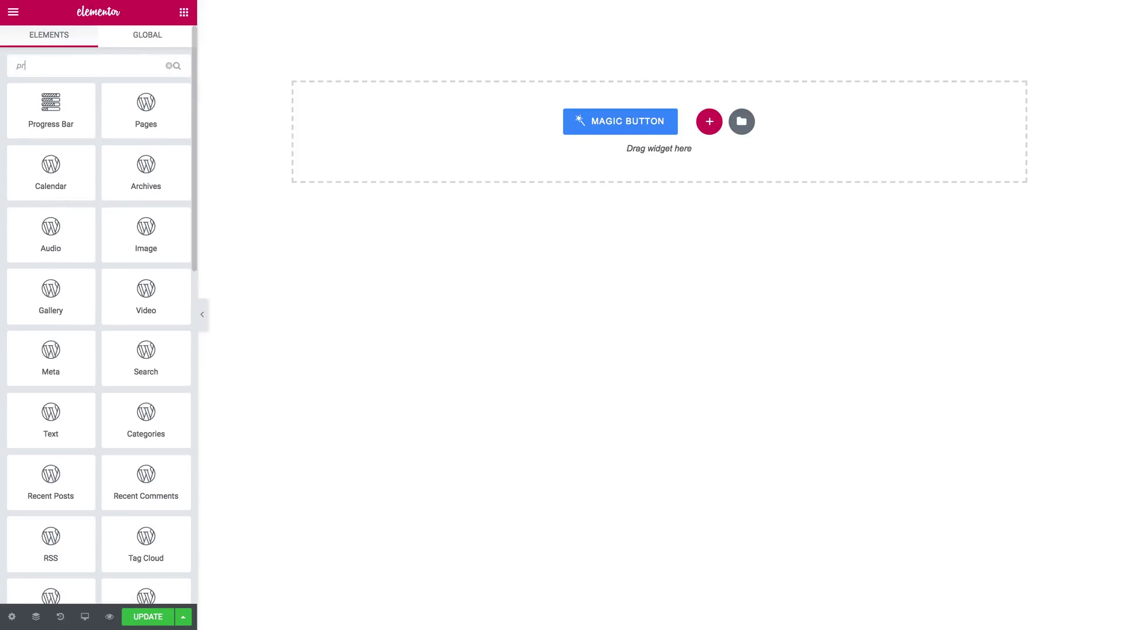
{"action": "type", "text": "ic"}
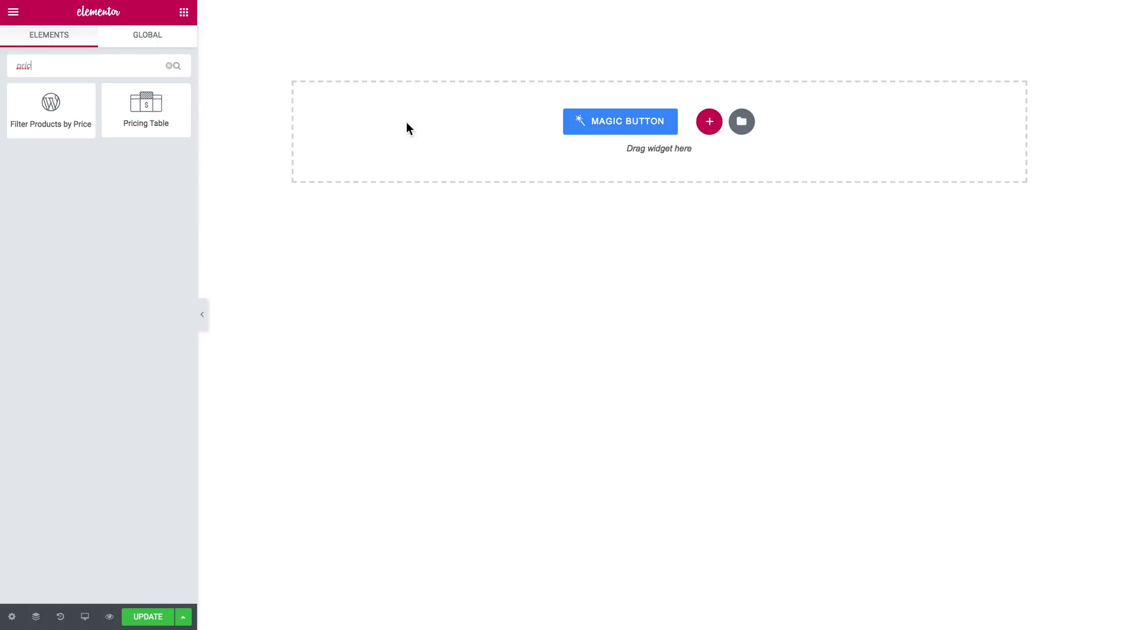
{"action": "left_click", "coordinate": [709, 122]}
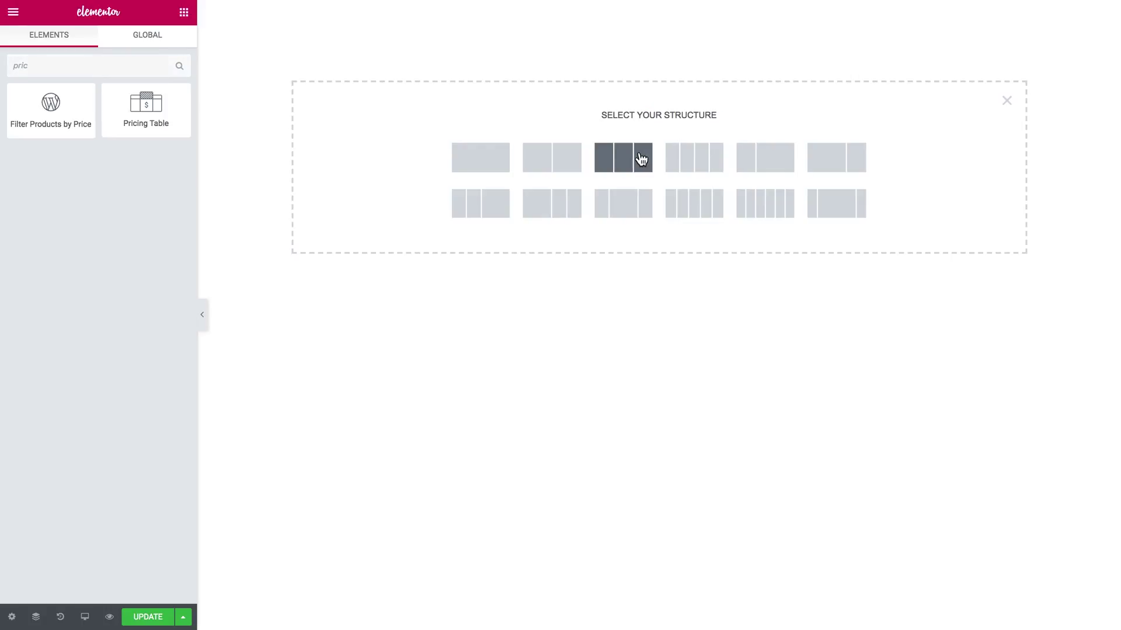
Create a three-column section and drop a Pricing Table widget into its middle column
{"action": "left_click", "coordinate": [640, 155]}
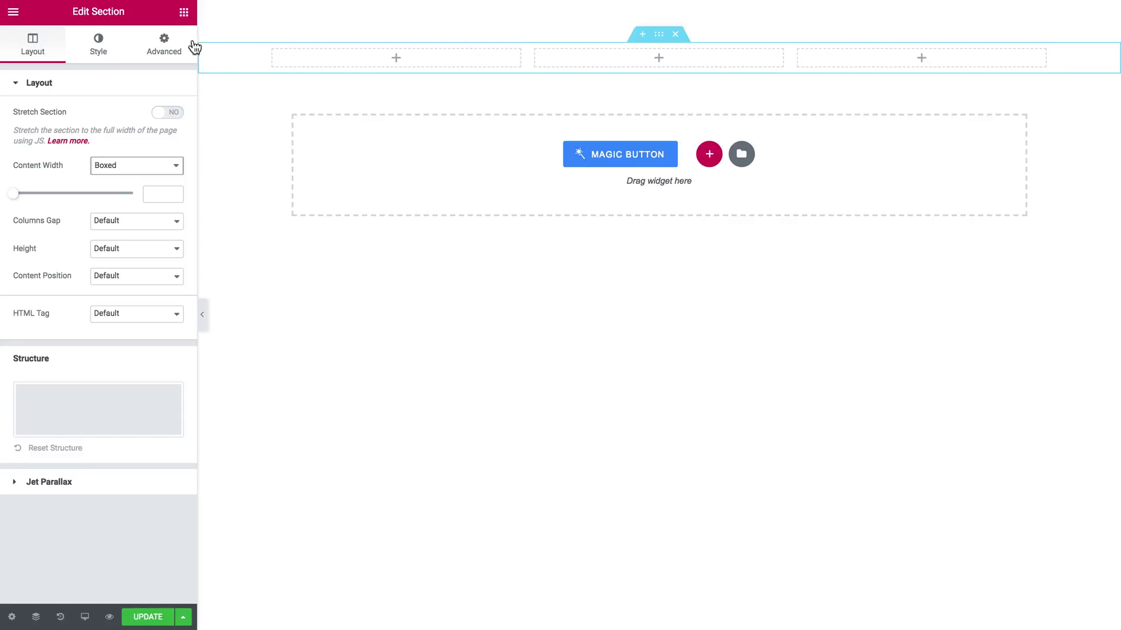
{"action": "left_click", "coordinate": [183, 12]}
{"action": "type", "text": "p"}
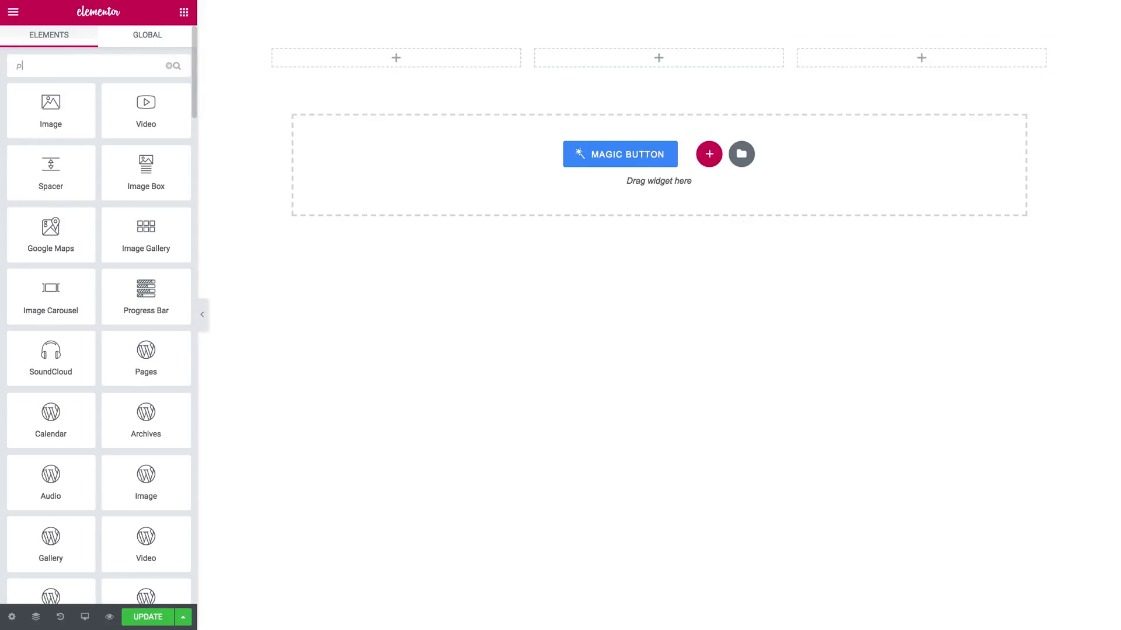
{"action": "type", "text": "ri"}
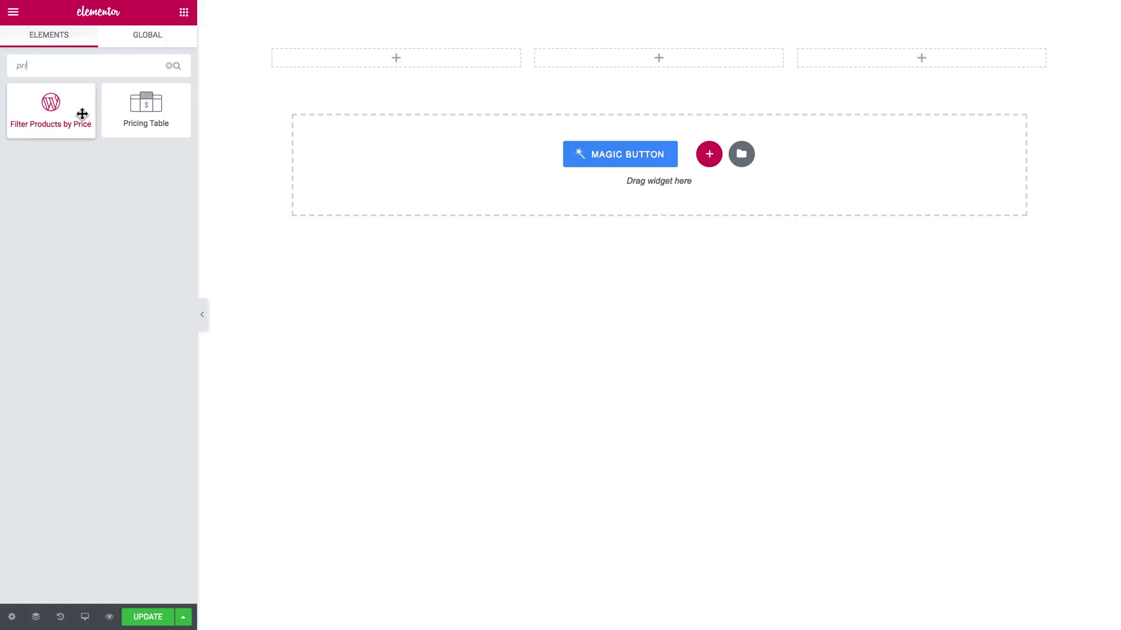
{"action": "left_click_drag", "start_coordinate": [128, 109], "coordinate": [649, 55]}
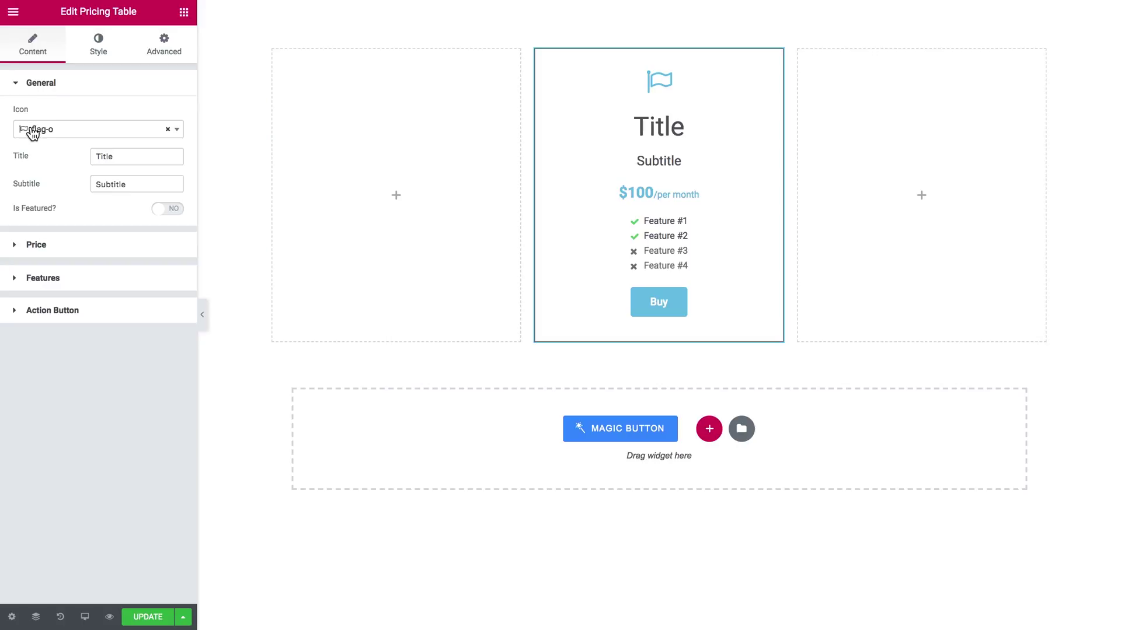
Set the pricing card's icon to user-o
{"action": "left_click", "coordinate": [177, 130]}
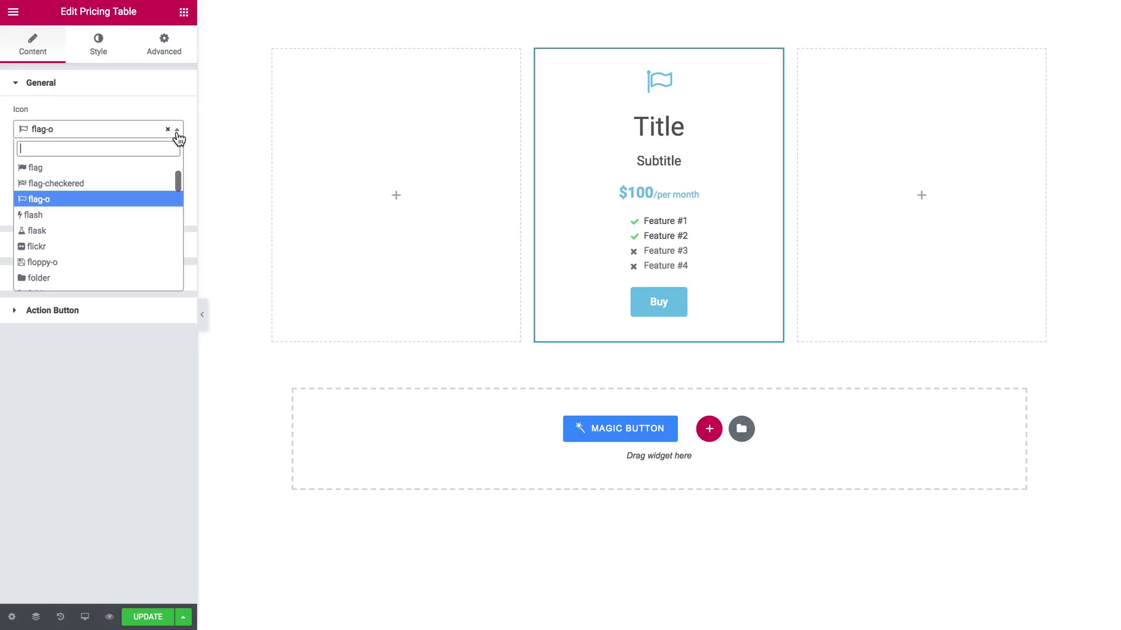
{"action": "type", "text": "user"}
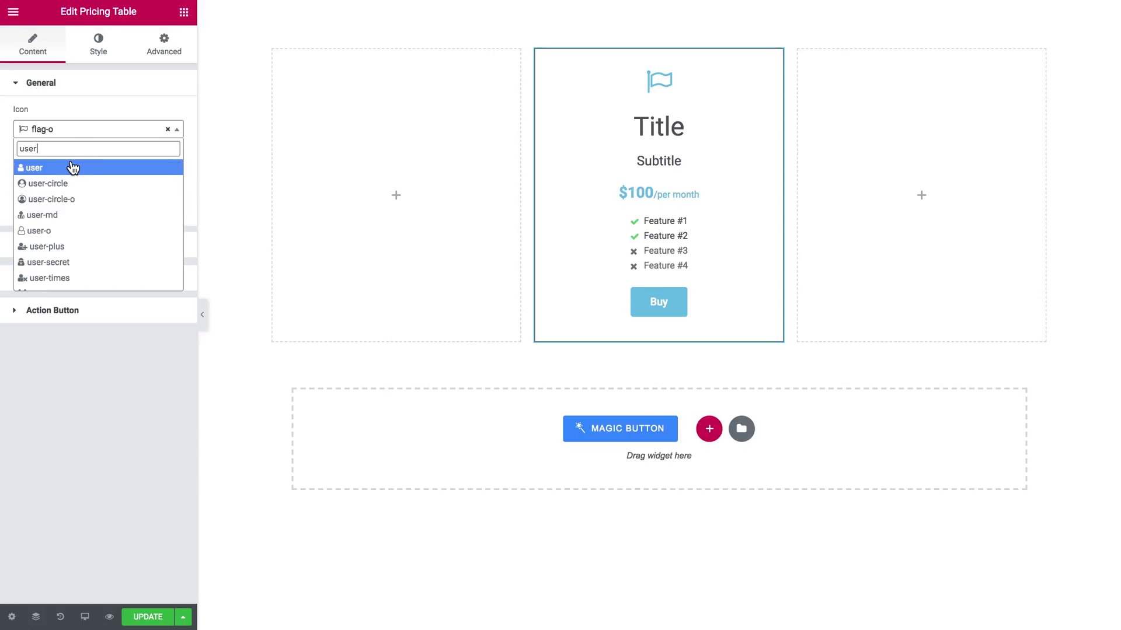
{"action": "left_click", "coordinate": [55, 228]}
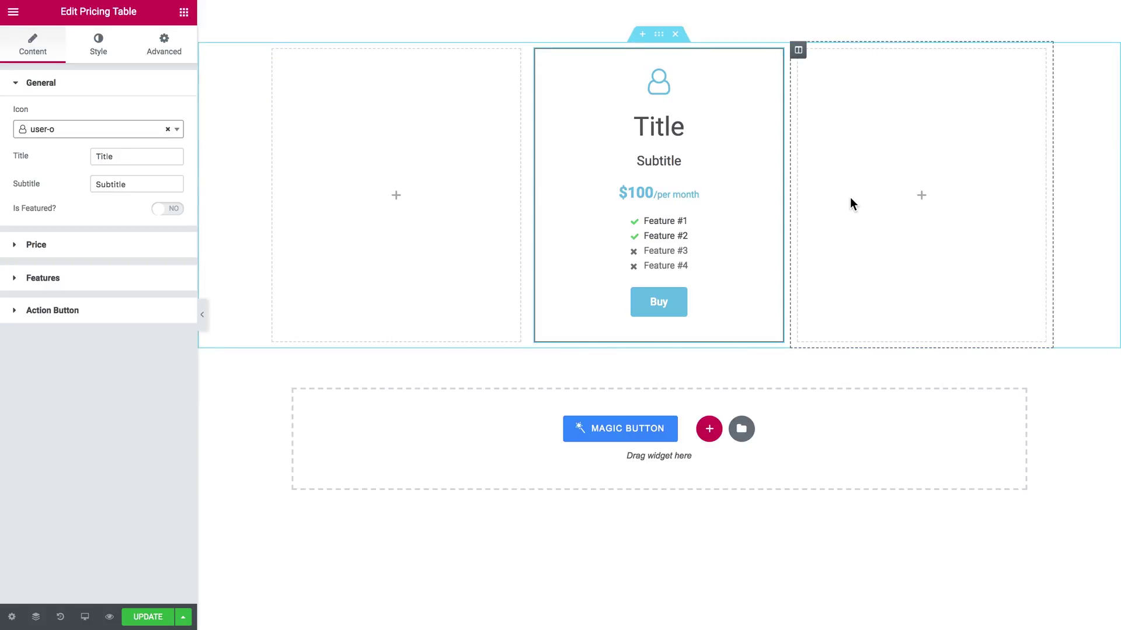
Title the card 'Plus' with the subtitle 'Great for small business'
{"action": "double_click", "coordinate": [122, 157]}
{"action": "type", "text": "Plus"}
{"action": "key", "text": "Tab"}
{"action": "type", "text": "Great fo"}
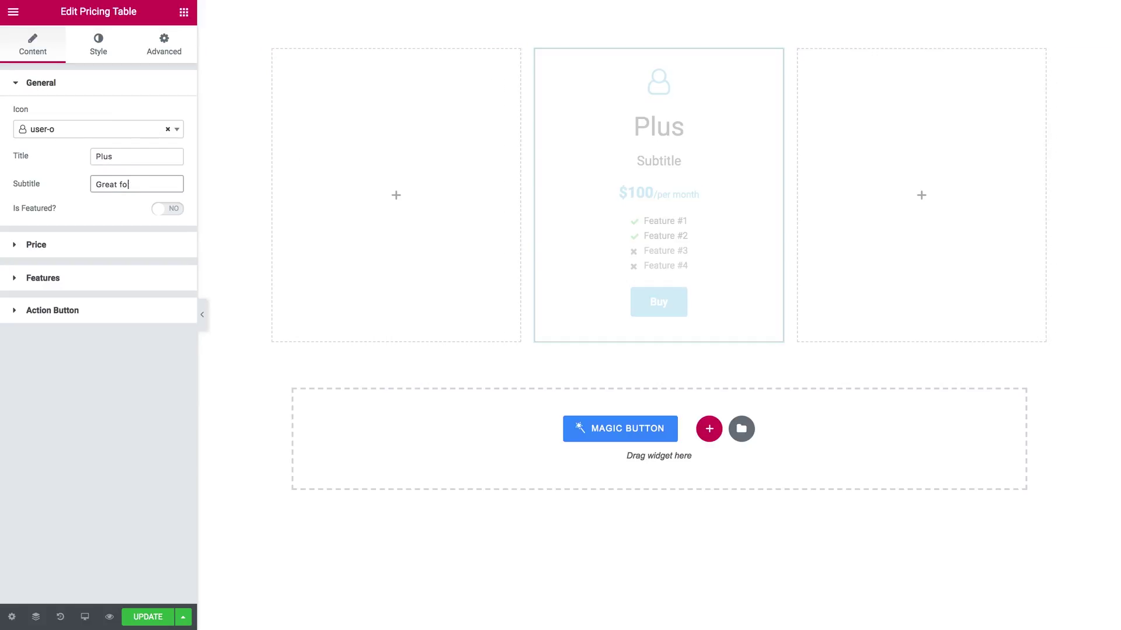
{"action": "type", "text": "r small business"}
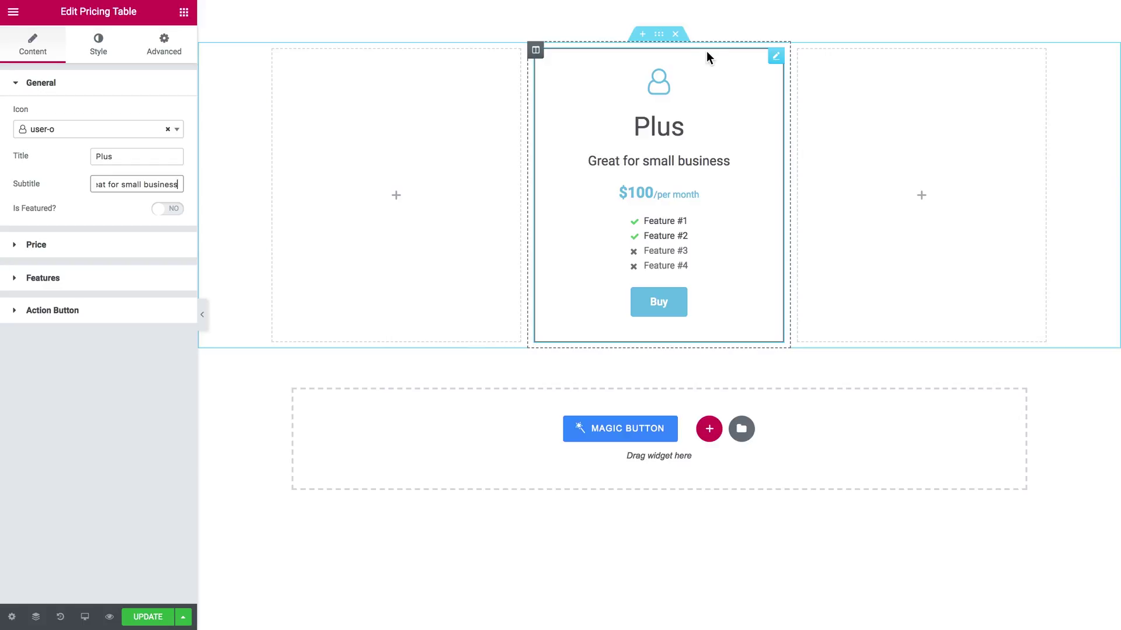
Mark the table as featured, using pricing.png as the featured badge
{"action": "left_click", "coordinate": [174, 210]}
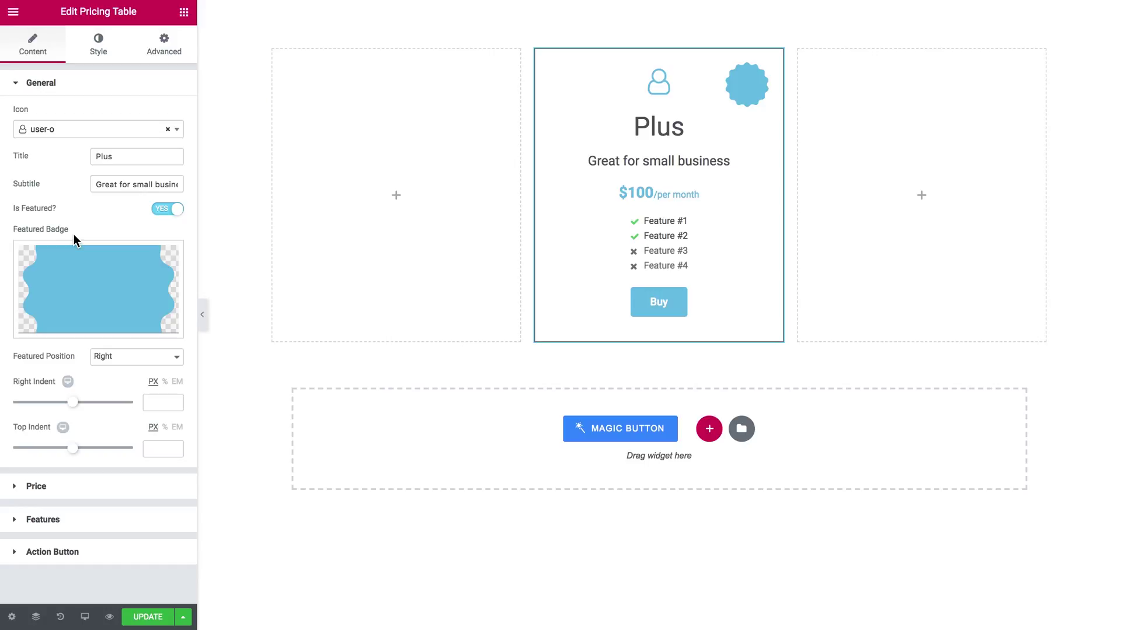
{"action": "left_click", "coordinate": [75, 282]}
{"action": "left_click", "coordinate": [76, 181]}
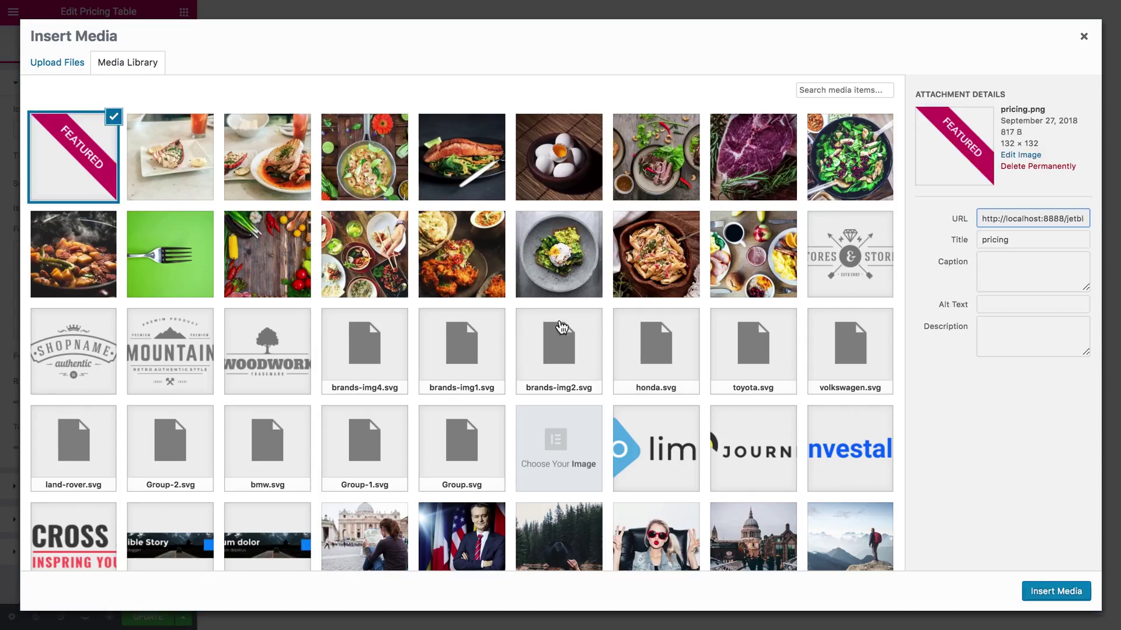
{"action": "left_click", "coordinate": [1078, 591]}
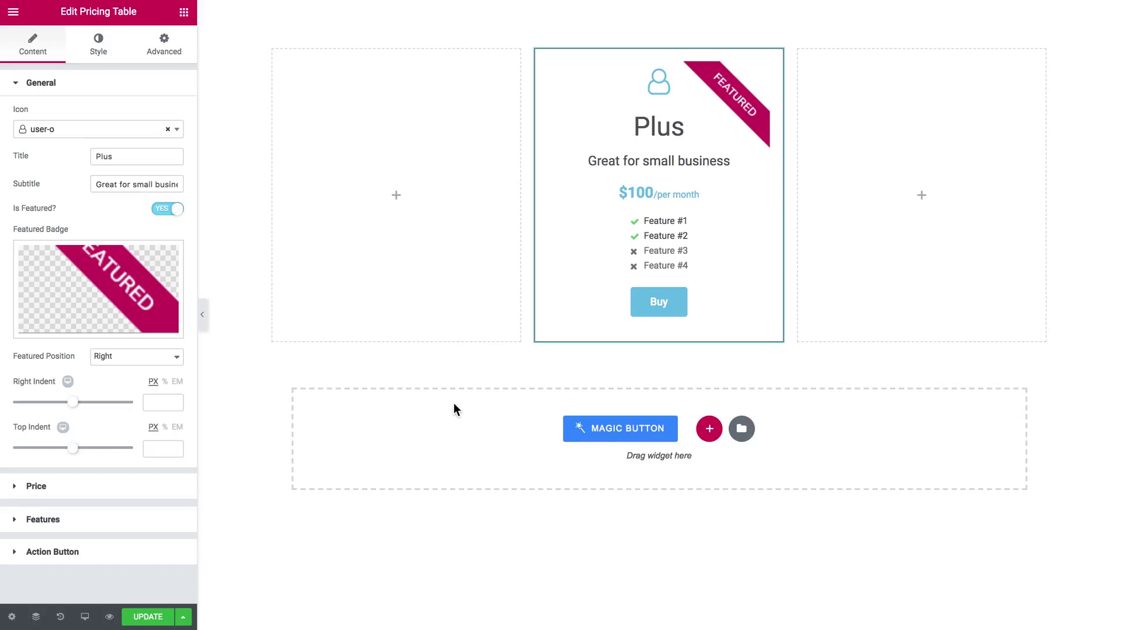
Keep the badge on the right, with right indent -1 and top indent 1
{"action": "left_click", "coordinate": [119, 358]}
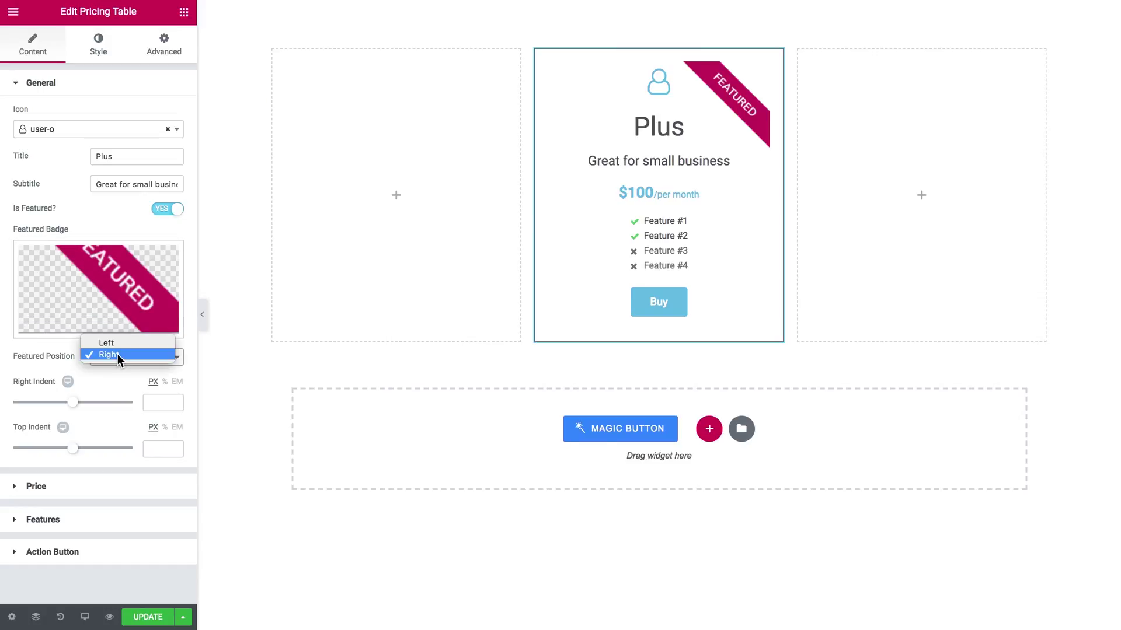
{"action": "left_click", "coordinate": [62, 356]}
{"action": "mouse_move", "coordinate": [76, 406]}
{"action": "left_mouse_down"}
{"action": "mouse_move", "coordinate": [84, 412]}
{"action": "mouse_move", "coordinate": [72, 402]}
{"action": "left_mouse_up"}
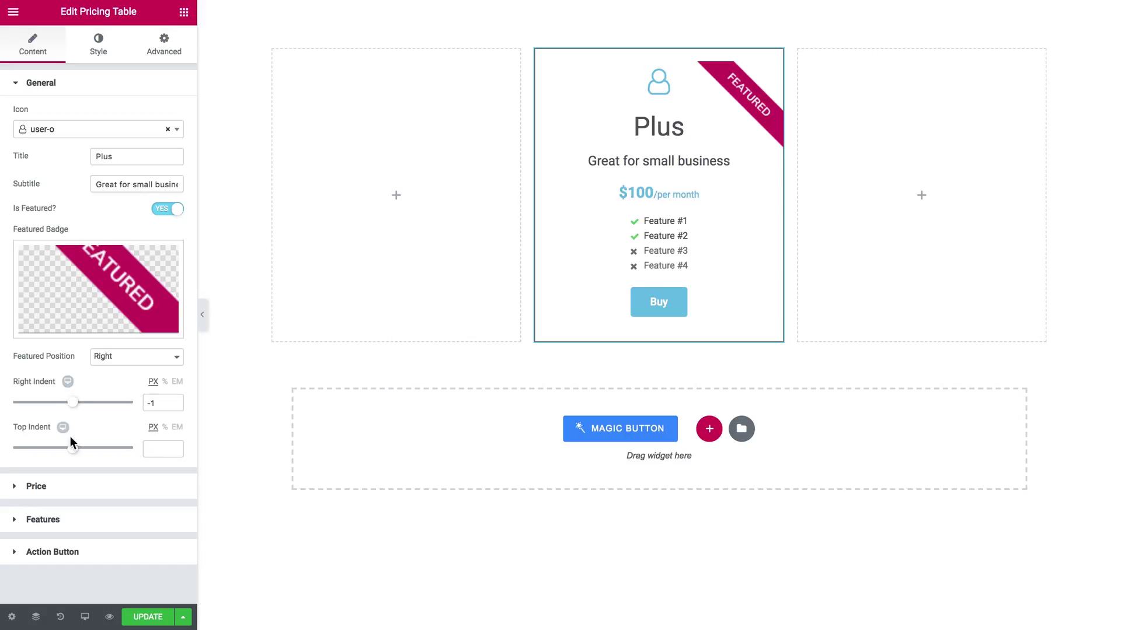
{"action": "left_click_drag", "start_coordinate": [71, 454], "coordinate": [75, 450]}
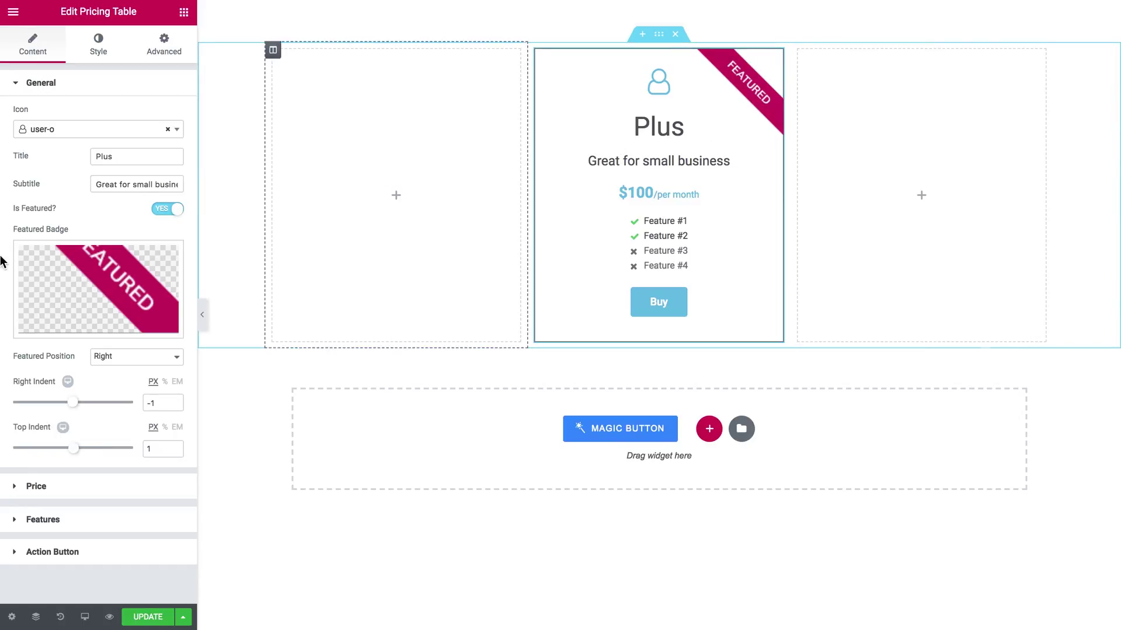
Change the price value from 100 to 200, keeping the $ prefix
{"action": "left_click", "coordinate": [70, 92]}
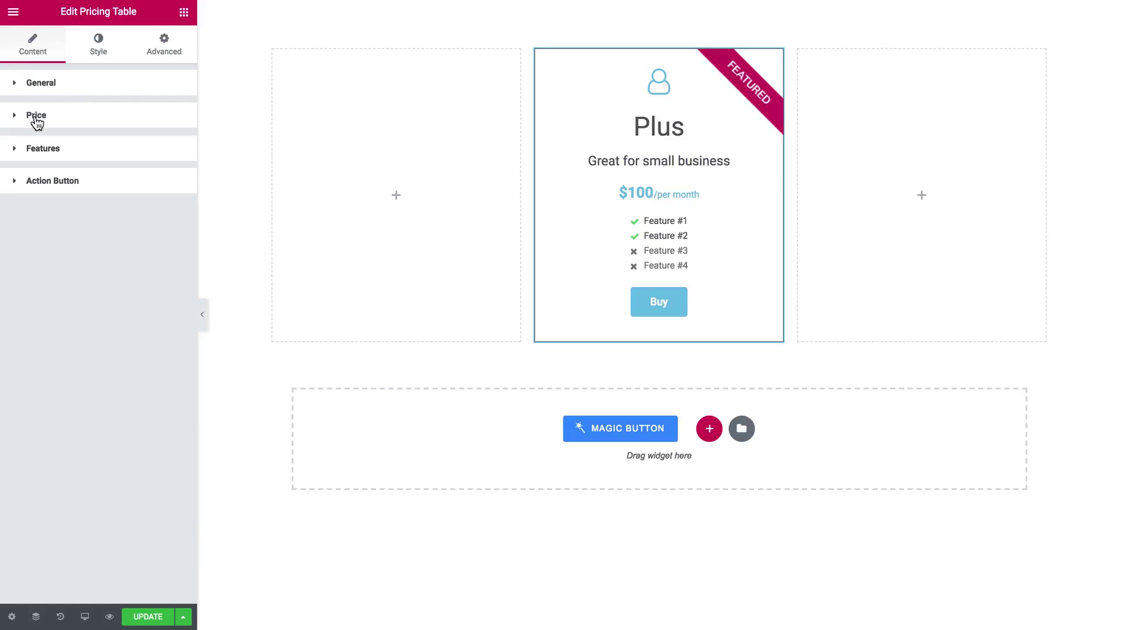
{"action": "left_click", "coordinate": [36, 116]}
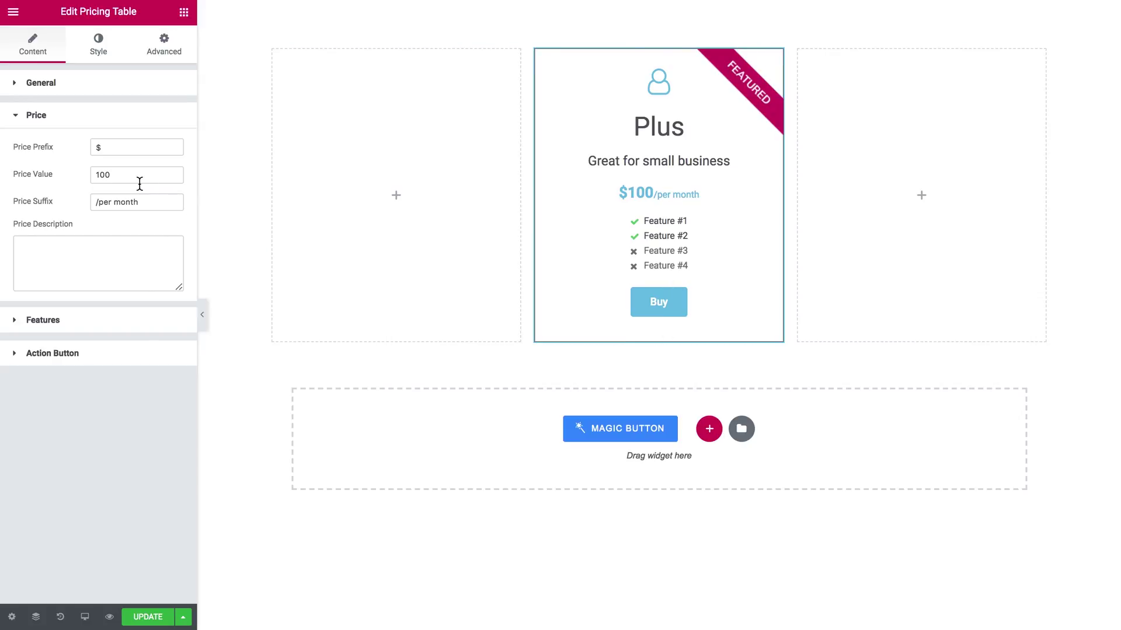
{"action": "left_click_drag", "start_coordinate": [111, 147], "coordinate": [91, 146]}
{"action": "left_click", "coordinate": [110, 148]}
{"action": "left_click", "coordinate": [84, 179]}
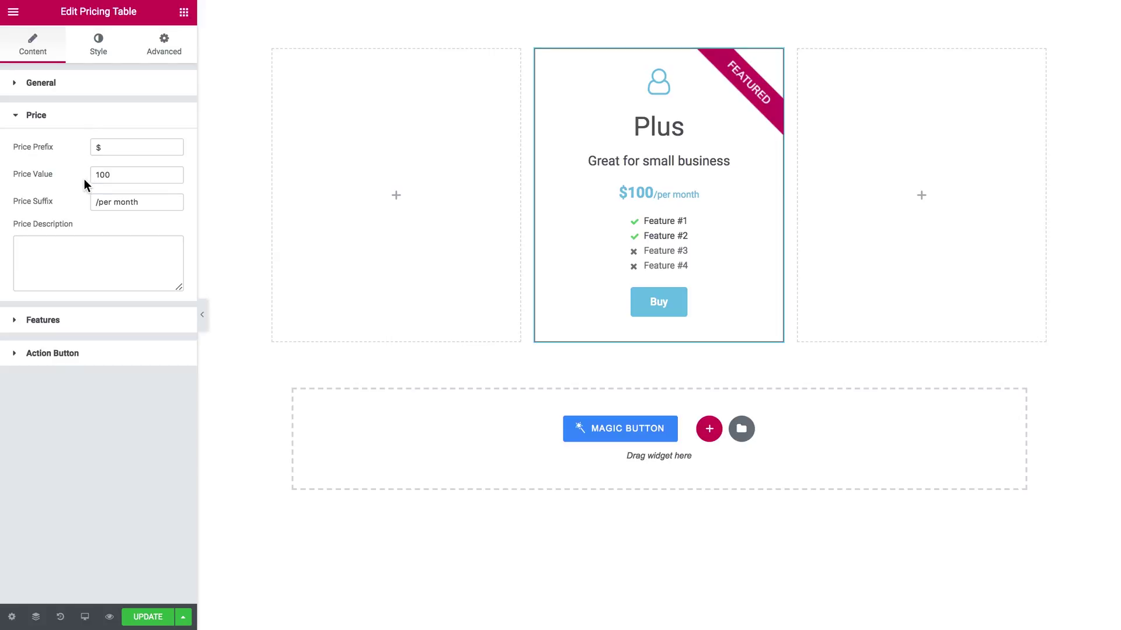
{"action": "left_click", "coordinate": [115, 178]}
{"action": "left_click", "coordinate": [129, 176]}
{"action": "left_click_drag", "start_coordinate": [146, 175], "coordinate": [82, 175]}
{"action": "type", "text": "200"}
Add 'Lorem Ipsum' as the price description
{"action": "left_click", "coordinate": [107, 248]}
{"action": "type", "text": "Lo"}
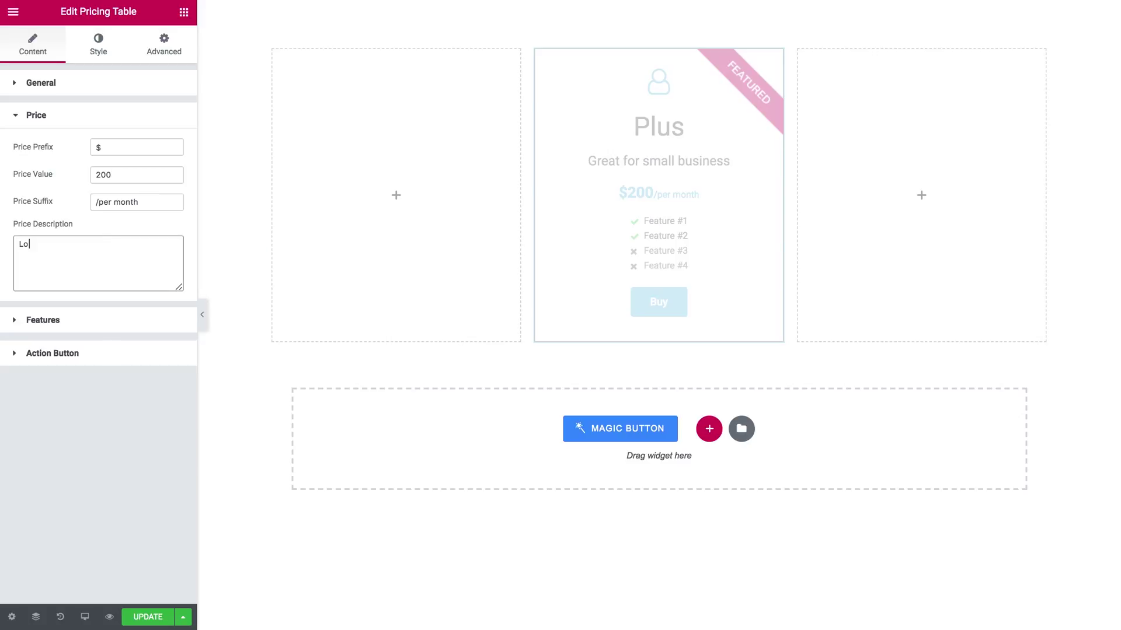
{"action": "type", "text": "rem Ipsum"}
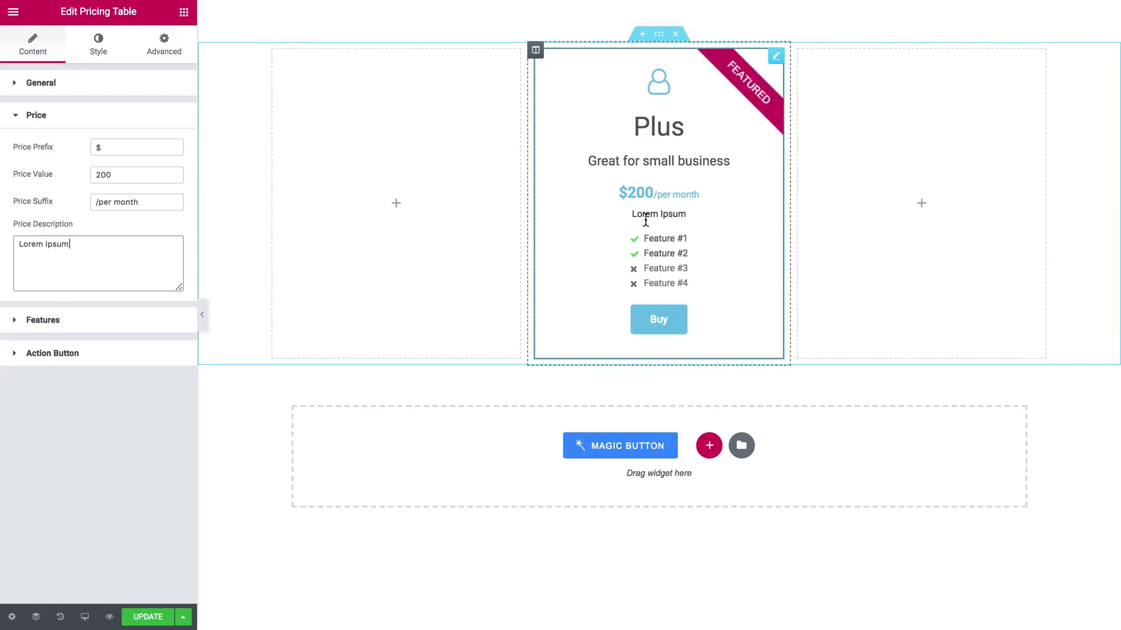
{"action": "left_click", "coordinate": [129, 117]}
Check Feature #1's Is Included setting, toggling it to excluded and back to included
{"action": "left_click", "coordinate": [101, 155]}
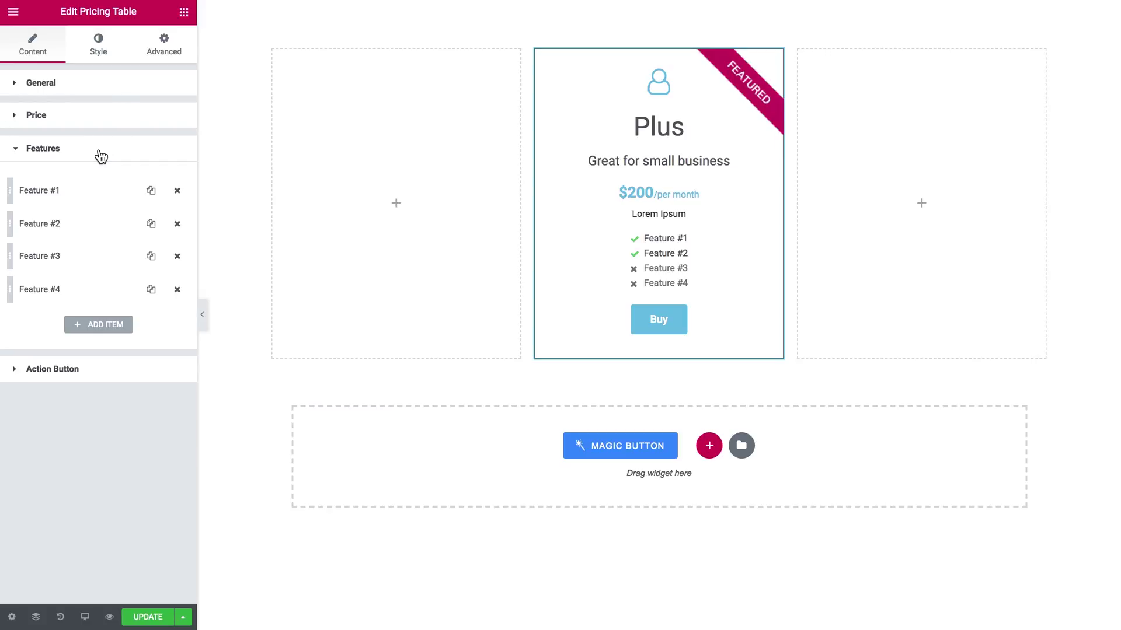
{"action": "left_click", "coordinate": [87, 194]}
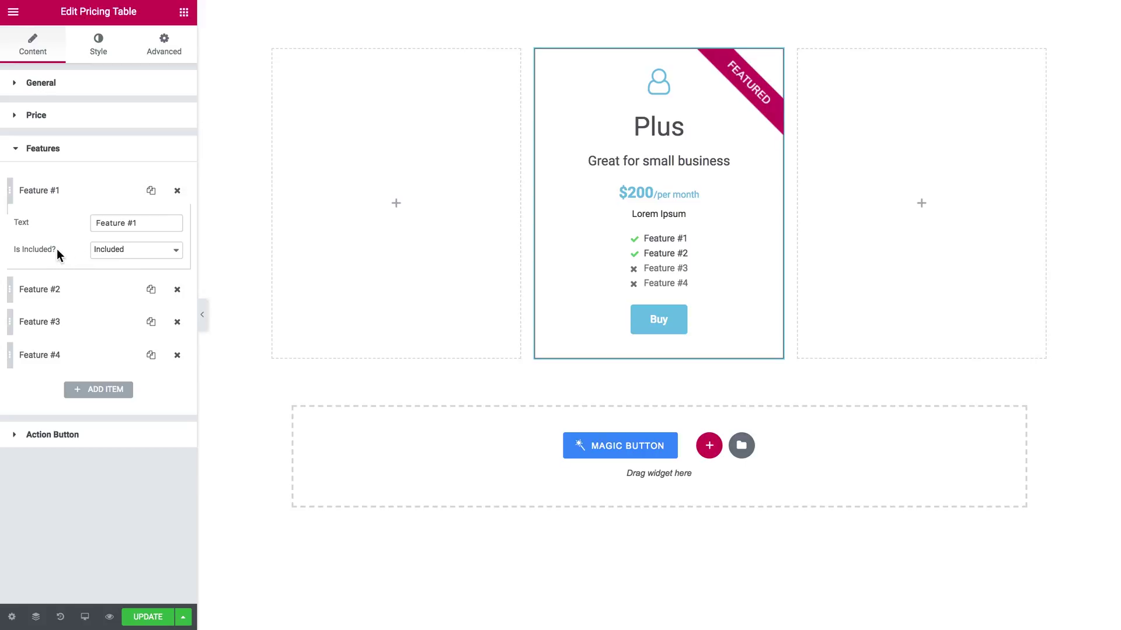
{"action": "left_click", "coordinate": [124, 249]}
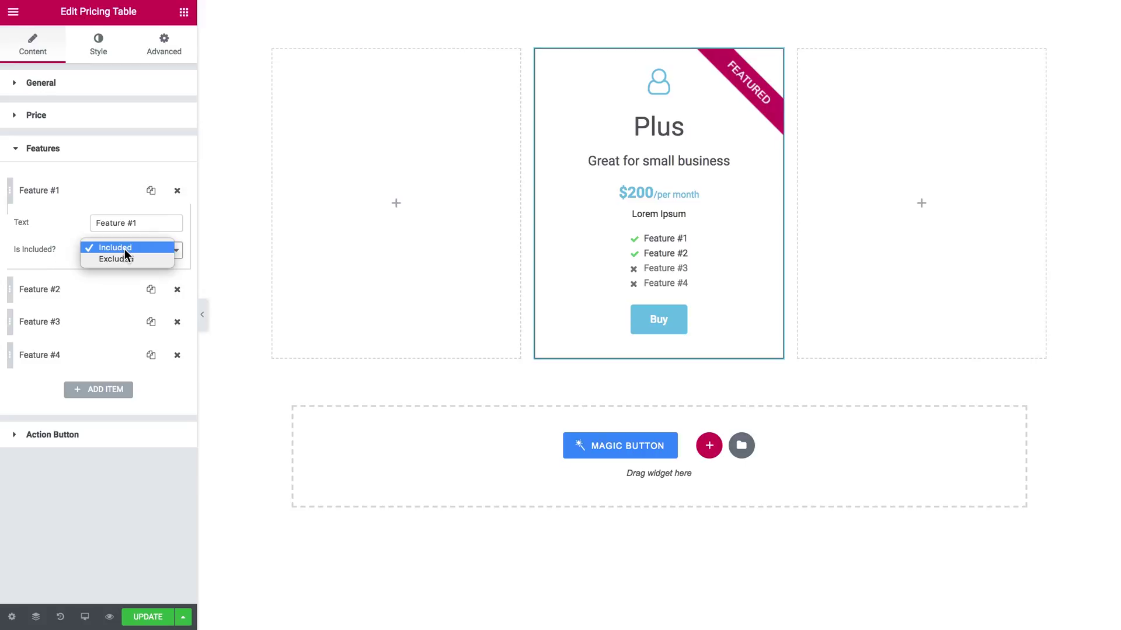
{"action": "left_click", "coordinate": [139, 260]}
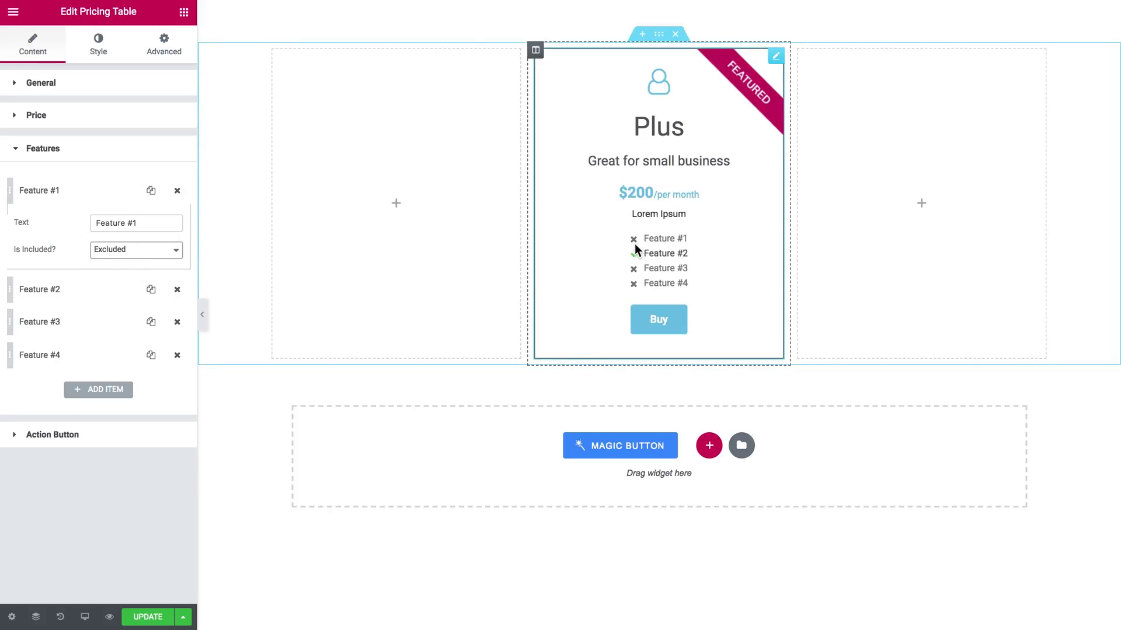
{"action": "left_click", "coordinate": [141, 261]}
{"action": "left_click", "coordinate": [135, 233]}
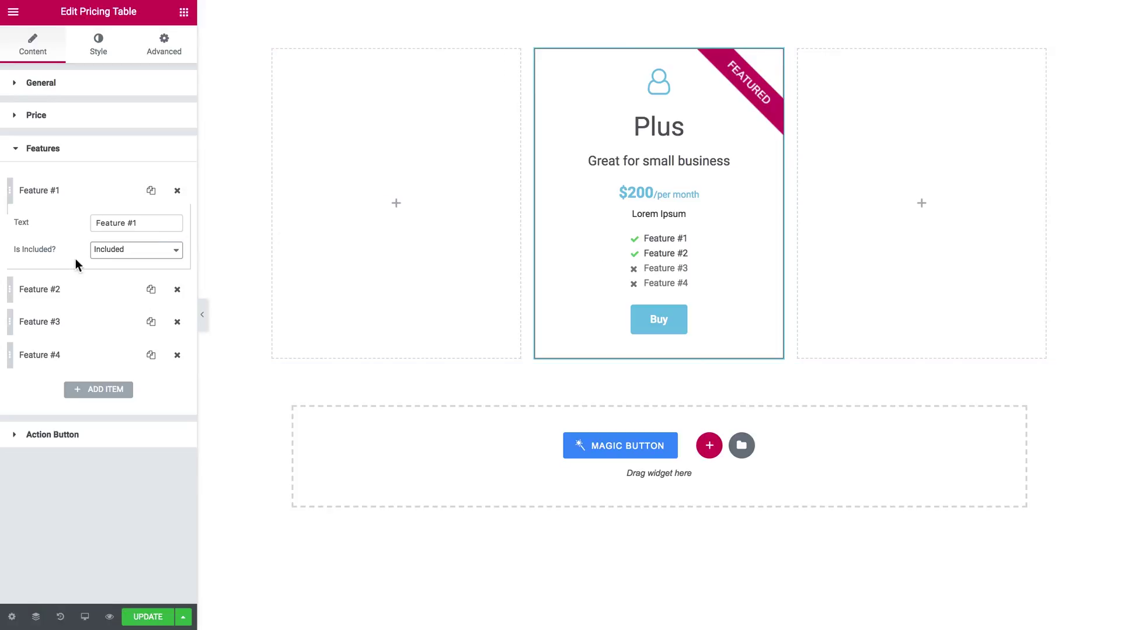
{"action": "left_click", "coordinate": [65, 200]}
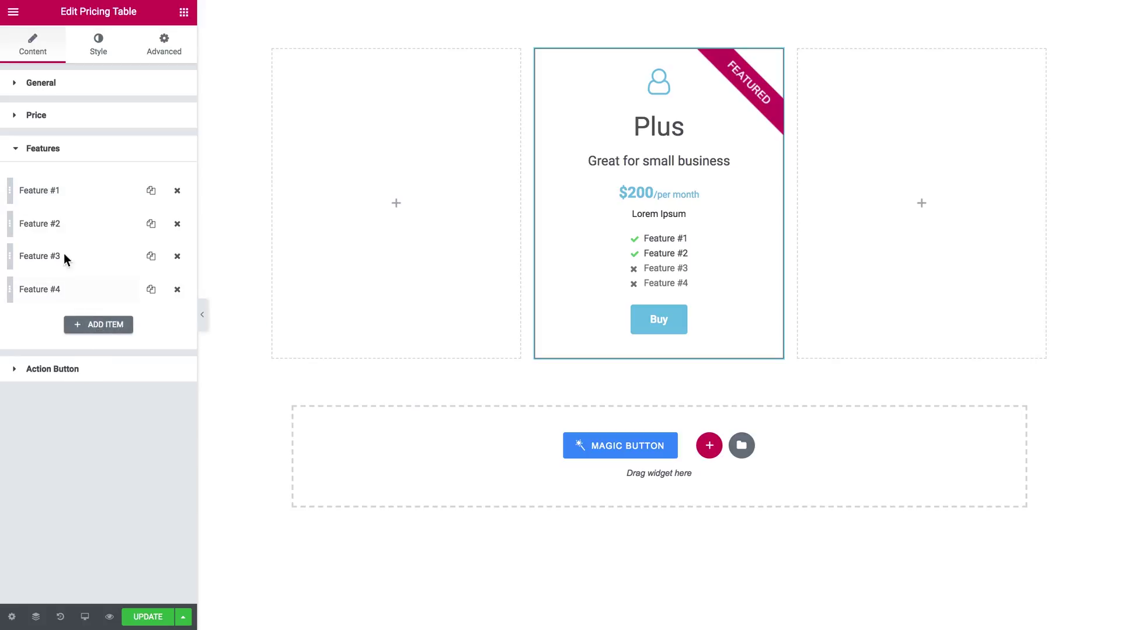
{"action": "left_click", "coordinate": [76, 150]}
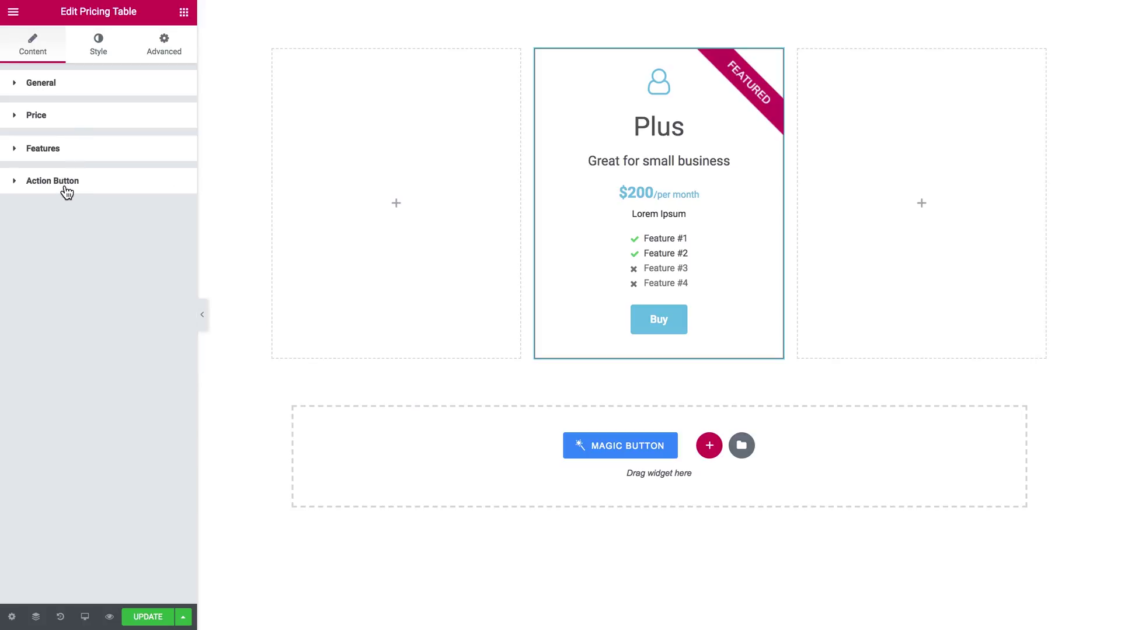
Review the Buy action button settings, then move to the table's Style options
{"action": "left_click", "coordinate": [67, 186]}
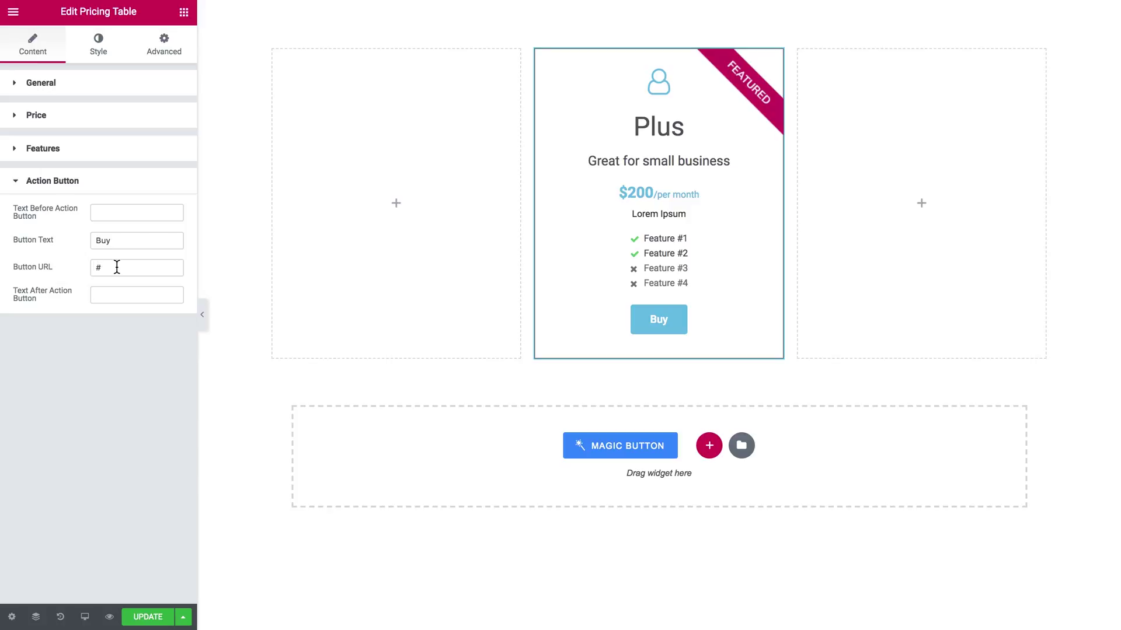
{"action": "left_click", "coordinate": [114, 192]}
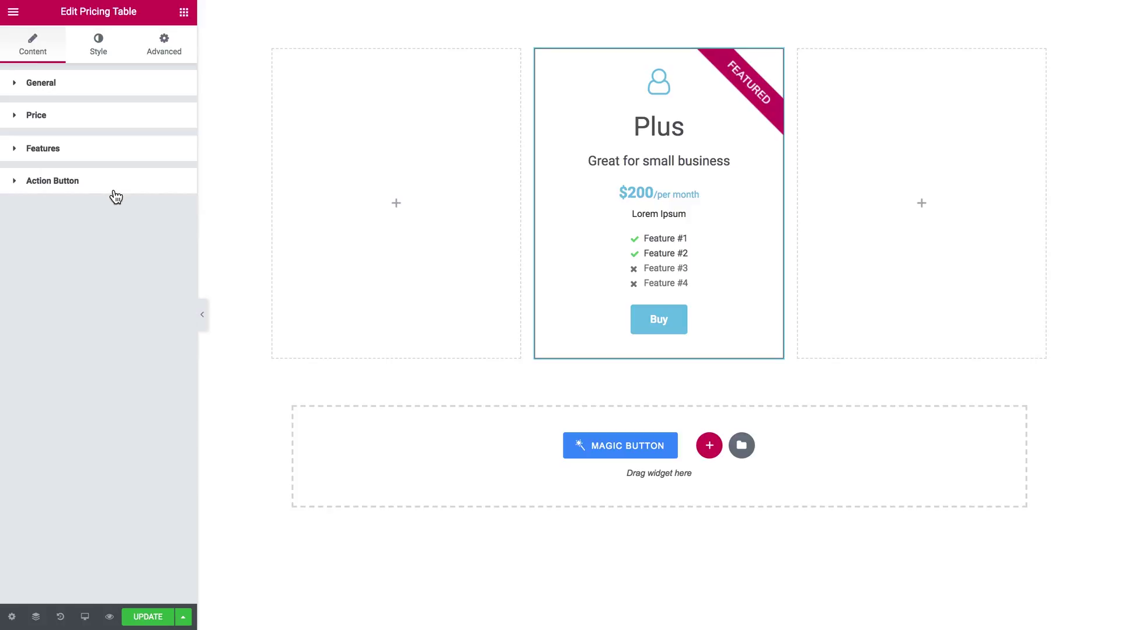
{"action": "left_click", "coordinate": [96, 58]}
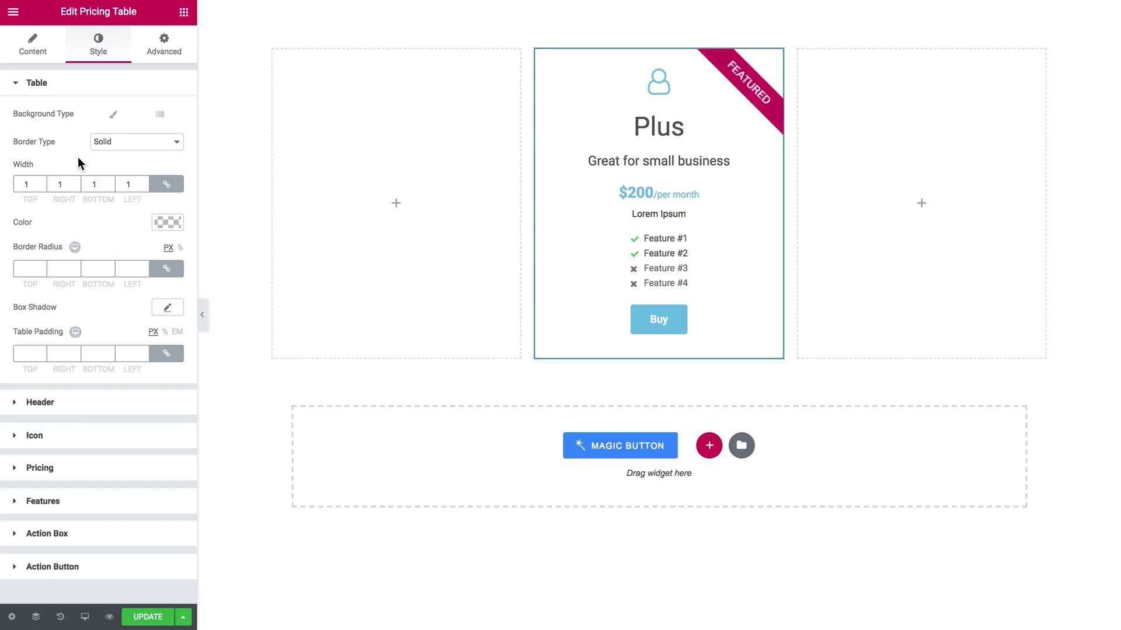
Set the table border colour to light grey #dddddd
{"action": "left_click", "coordinate": [163, 226]}
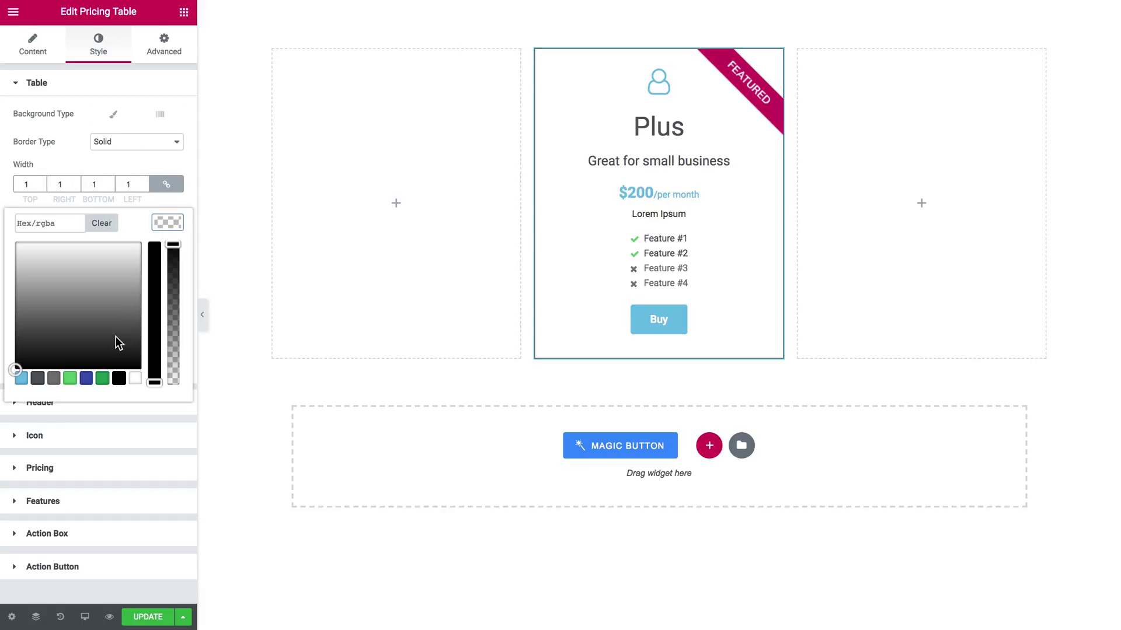
{"action": "left_click", "coordinate": [135, 378]}
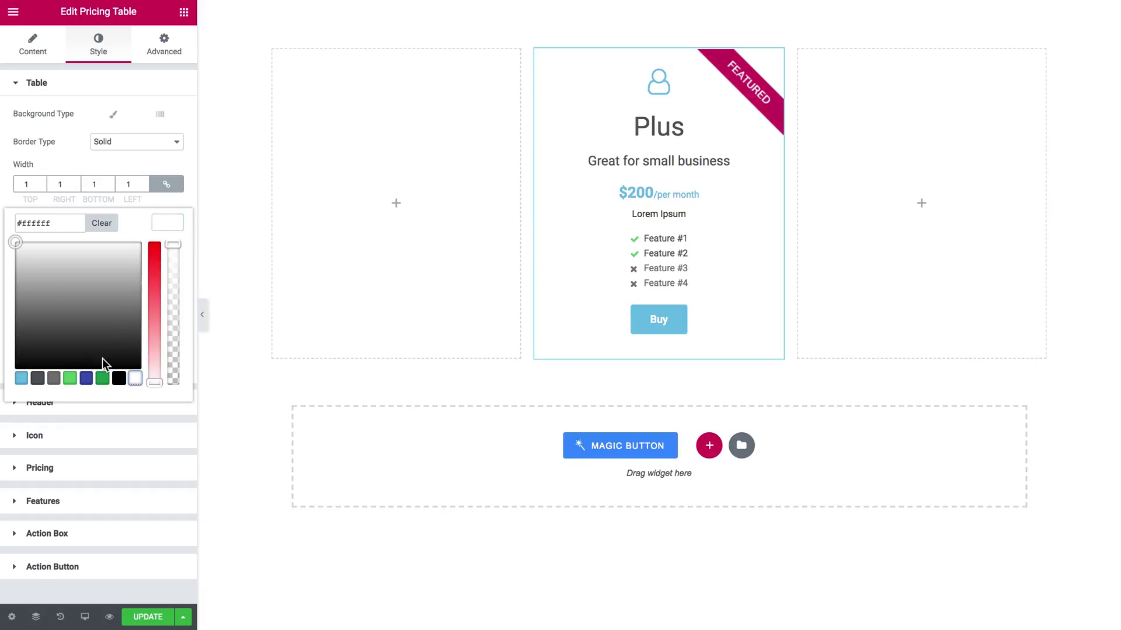
{"action": "left_click_drag", "start_coordinate": [12, 243], "coordinate": [10, 263]}
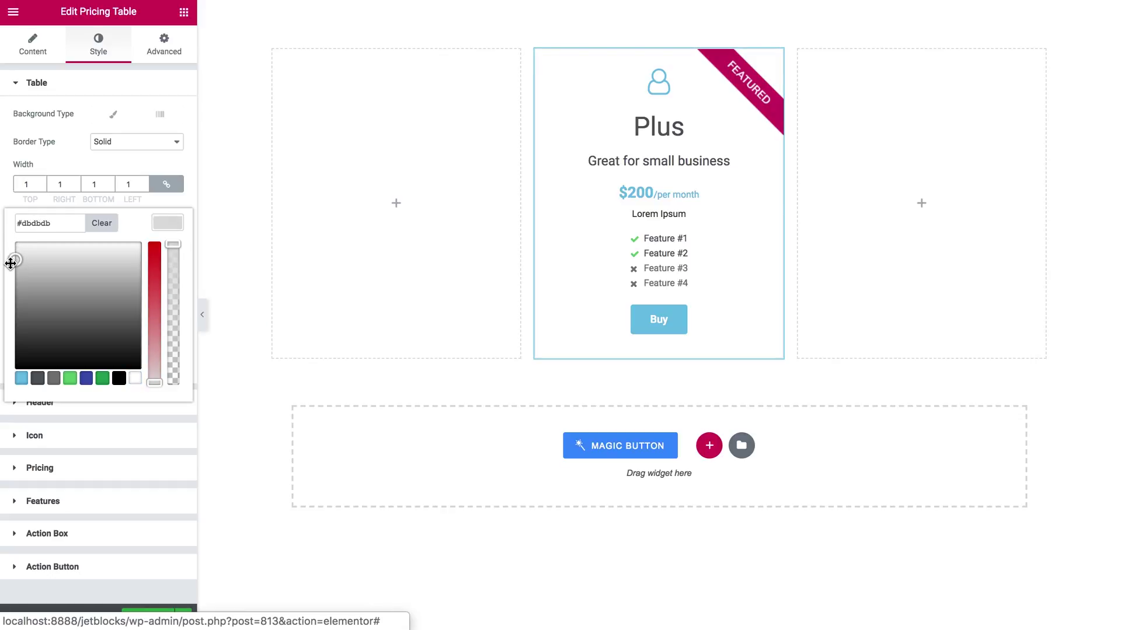
{"action": "left_click_drag", "start_coordinate": [11, 262], "coordinate": [10, 261]}
{"action": "left_click", "coordinate": [167, 222]}
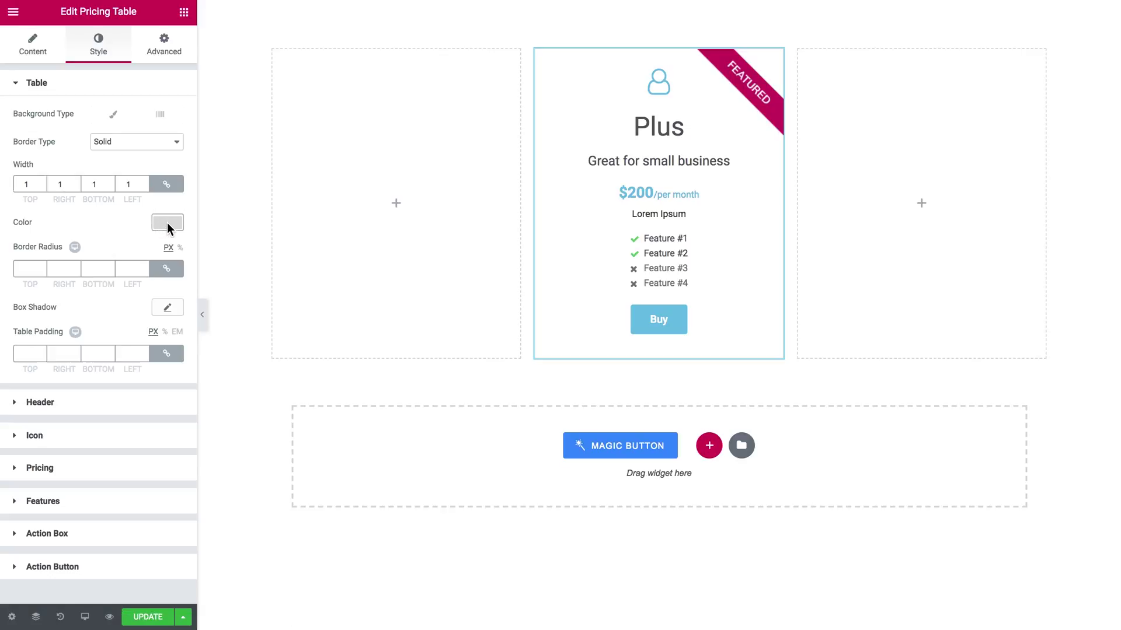
Round all table corners to a 10 px border radius
{"action": "left_click", "coordinate": [29, 268]}
{"action": "type", "text": "5"}
{"action": "key", "text": "BackSpace"}
{"action": "type", "text": "10"}
{"action": "left_click", "coordinate": [167, 308]}
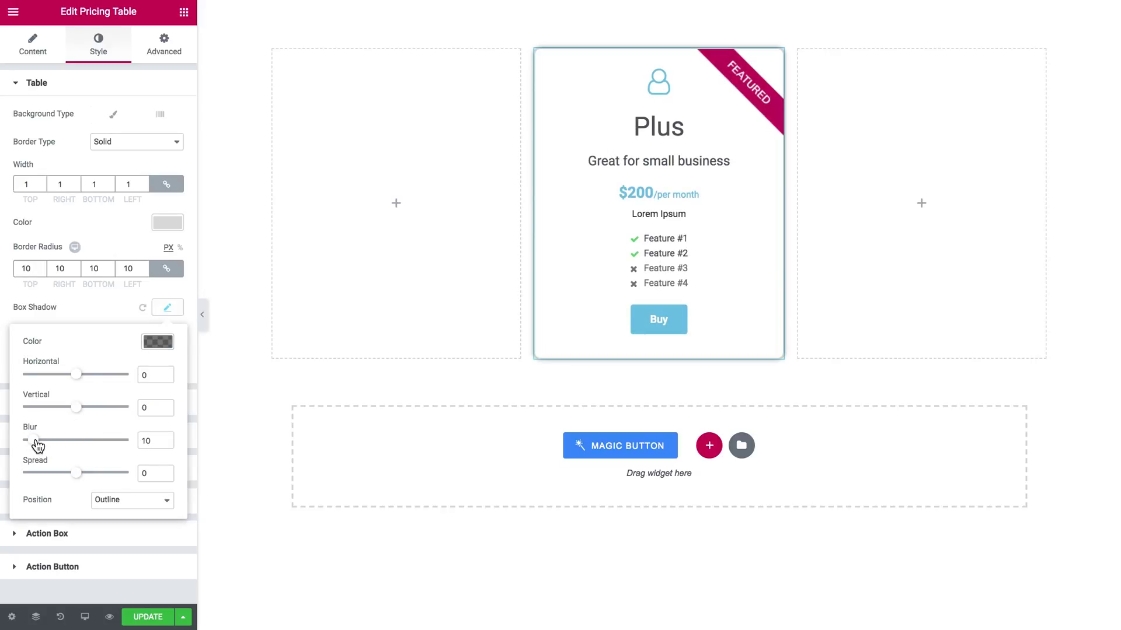
Raise the box shadow blur to 20 and lighten its colour to rgba(0,0,0,0.2)
{"action": "left_click_drag", "start_coordinate": [36, 442], "coordinate": [47, 448]}
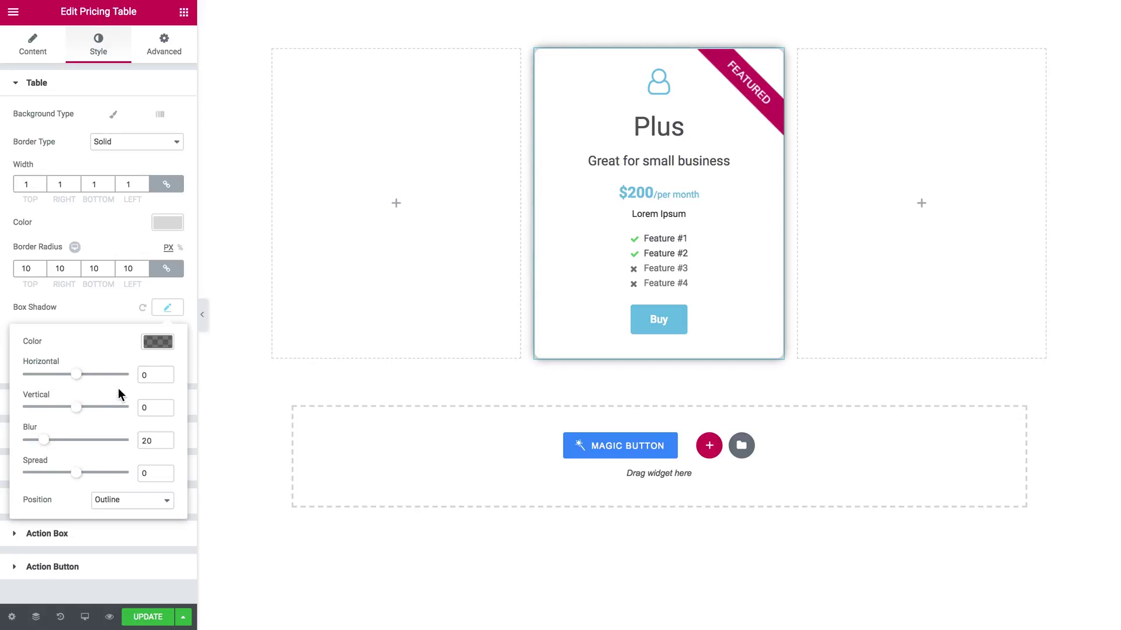
{"action": "left_click", "coordinate": [154, 344]}
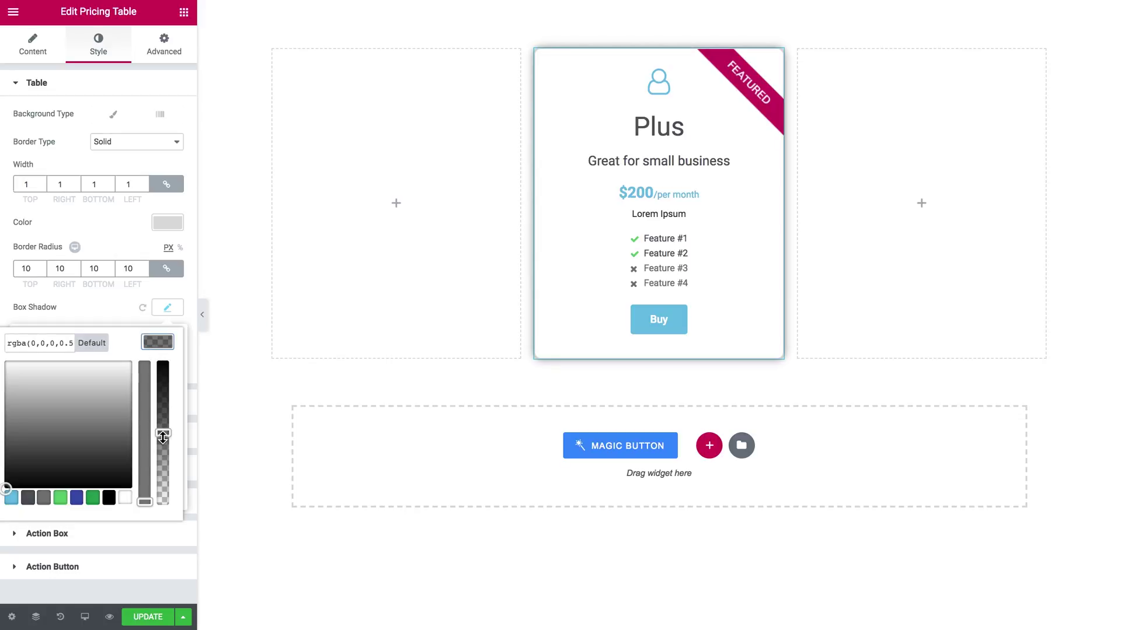
{"action": "left_click", "coordinate": [70, 343]}
{"action": "left_click_drag", "start_coordinate": [72, 343], "coordinate": [66, 344]}
{"action": "type", "text": "1"}
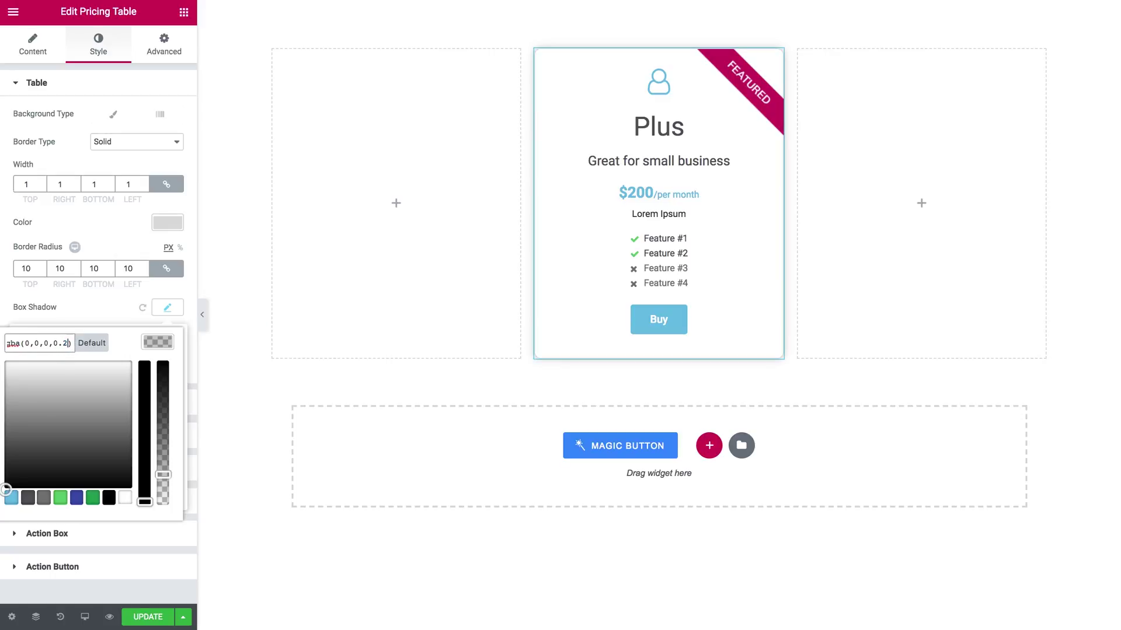
{"action": "left_click", "coordinate": [155, 343]}
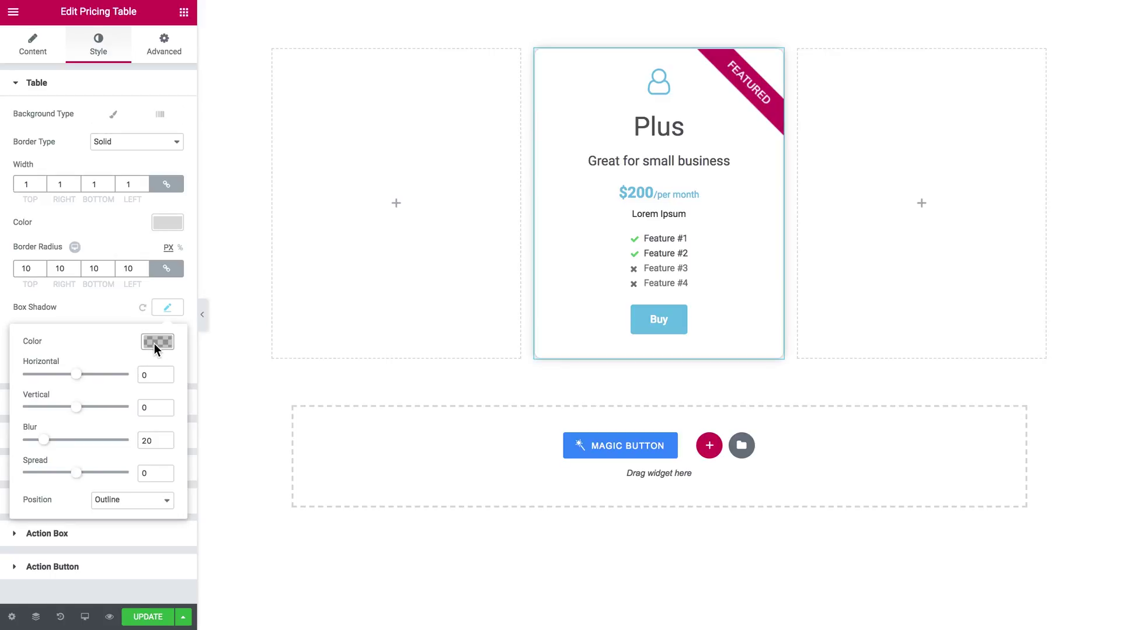
{"action": "left_click", "coordinate": [171, 309]}
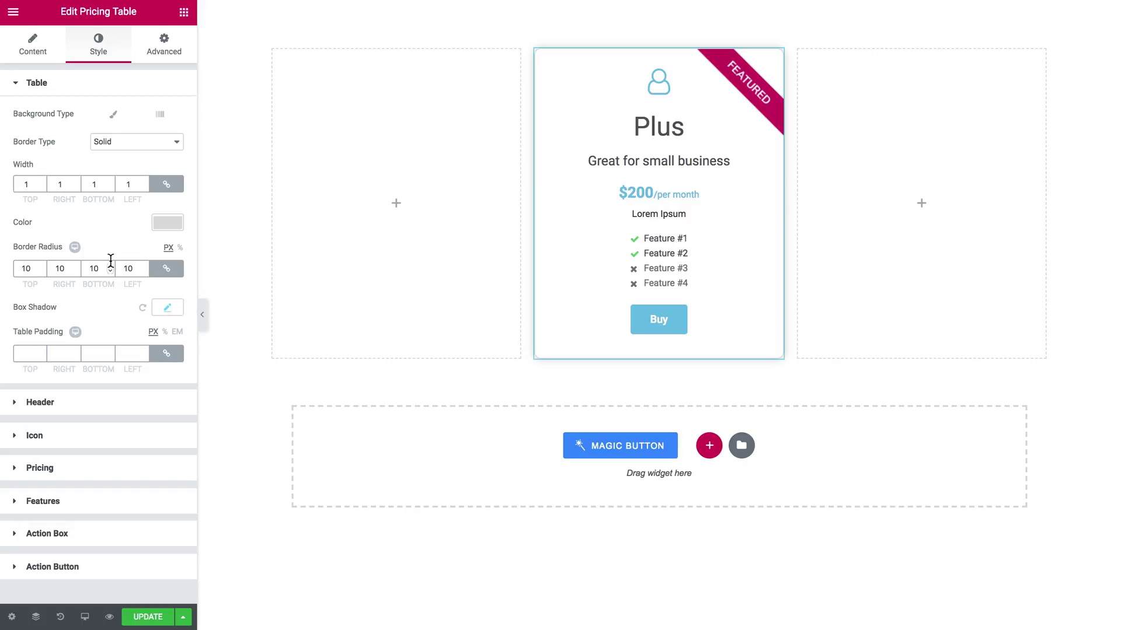
{"action": "left_click", "coordinate": [63, 91]}
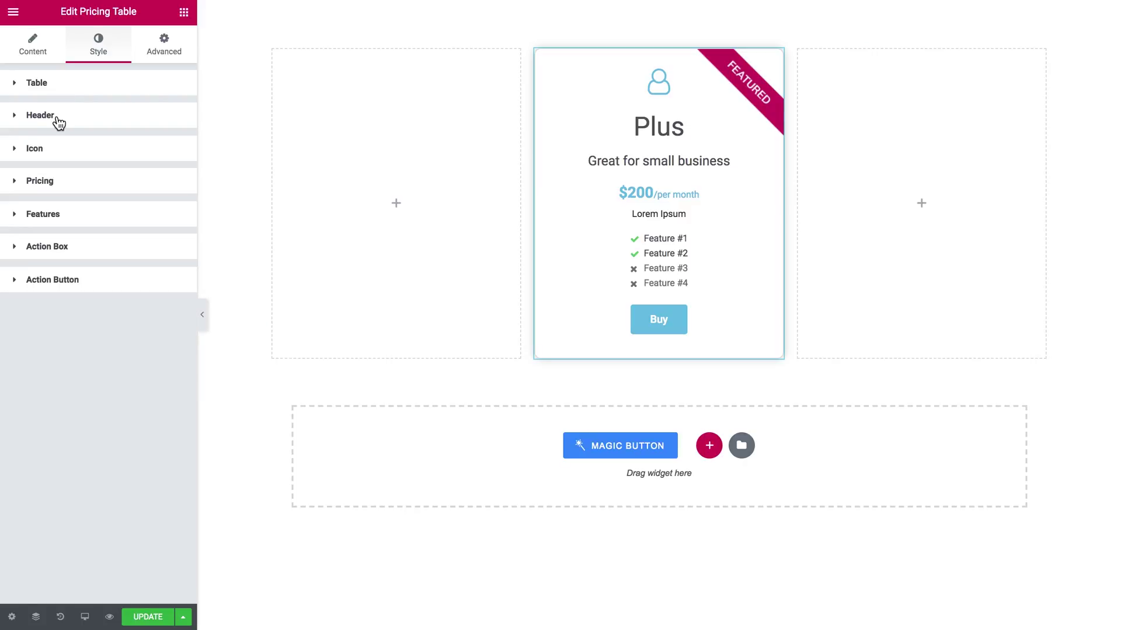
Set the header title colour to #353535
{"action": "left_click", "coordinate": [58, 121]}
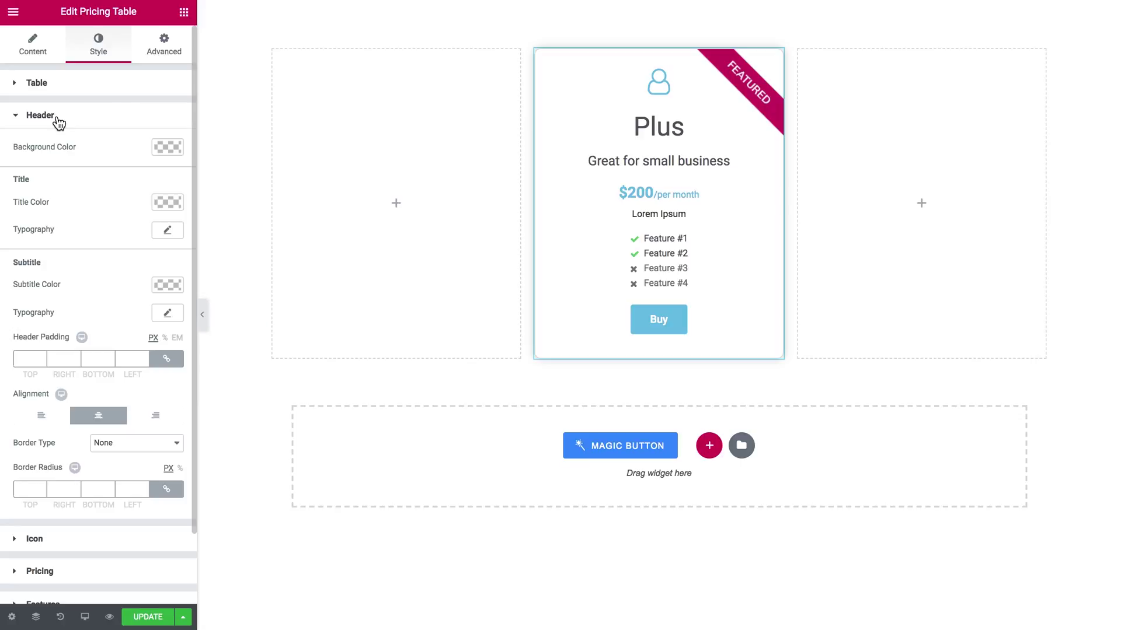
{"action": "left_click", "coordinate": [168, 203]}
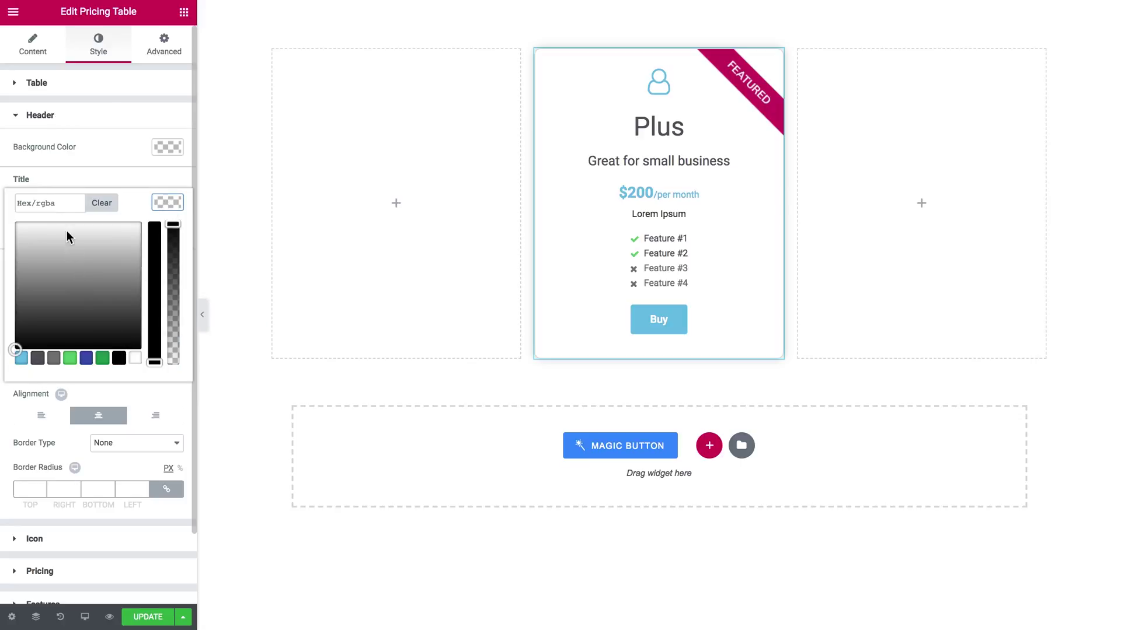
{"action": "left_click", "coordinate": [65, 203]}
{"action": "type", "text": "5a5a5a"}
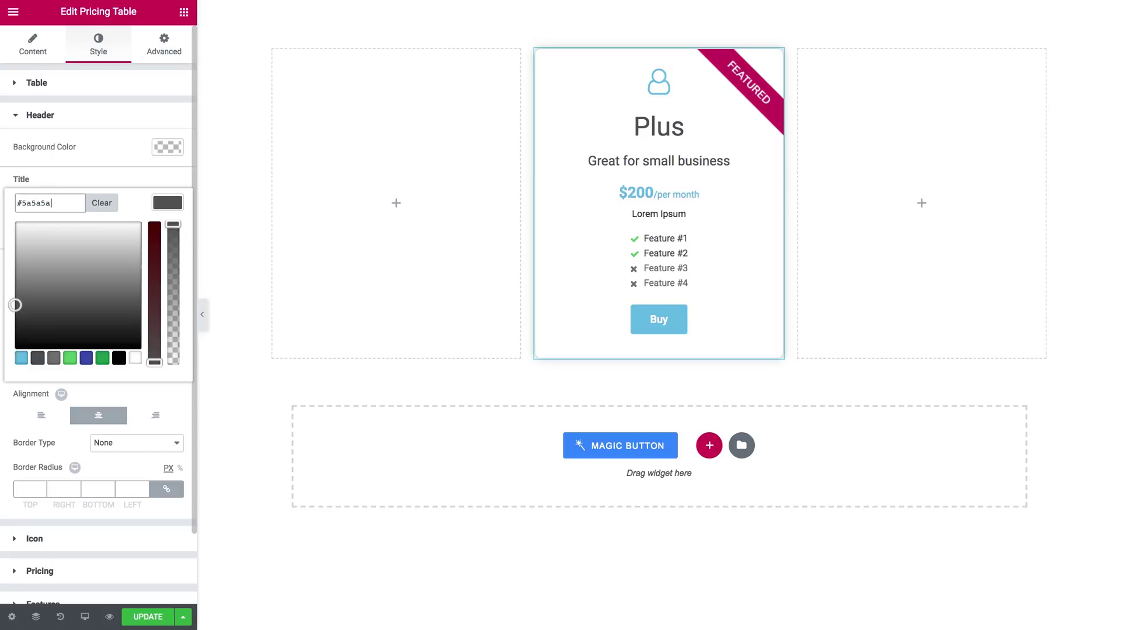
{"action": "double_click", "coordinate": [55, 205]}
{"action": "type", "text": "353535"}
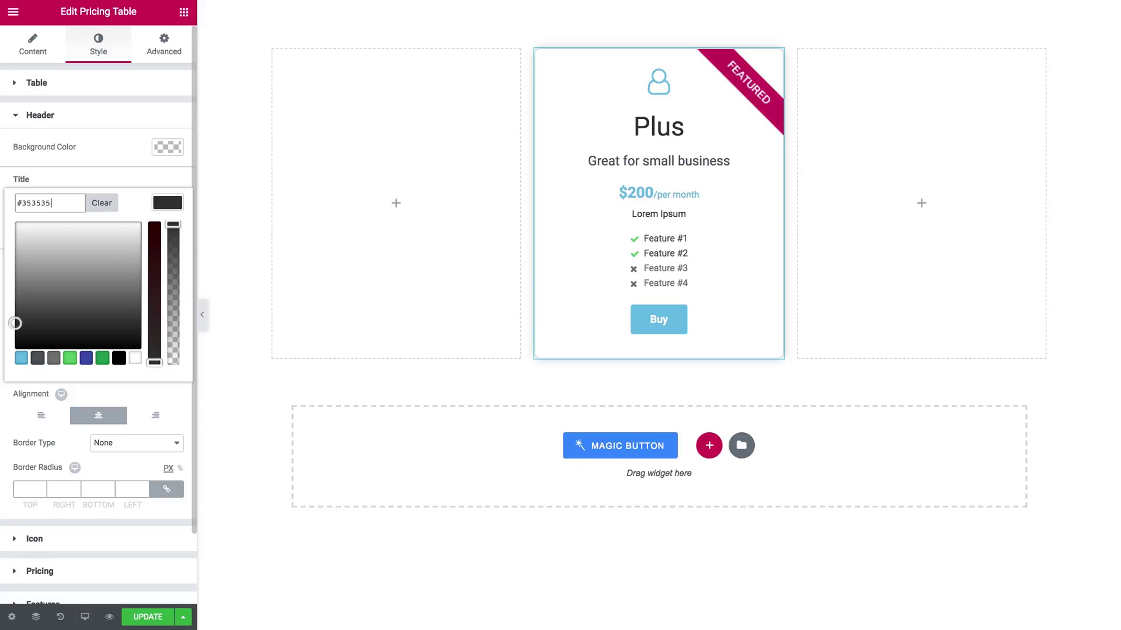
{"action": "left_click", "coordinate": [167, 206]}
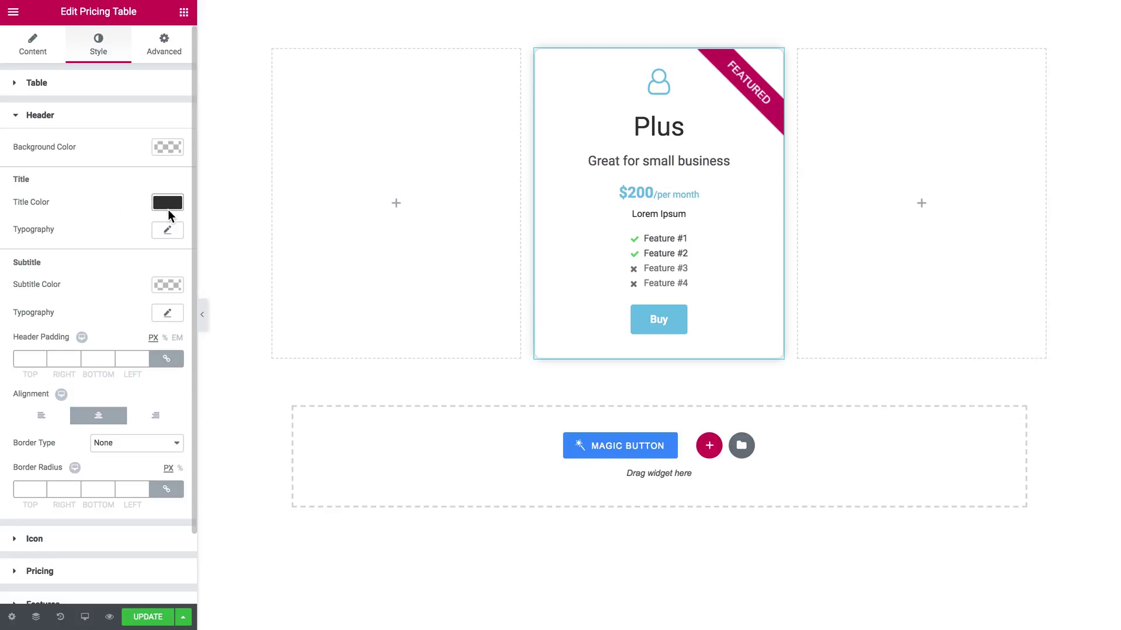
{"action": "left_click", "coordinate": [168, 232]}
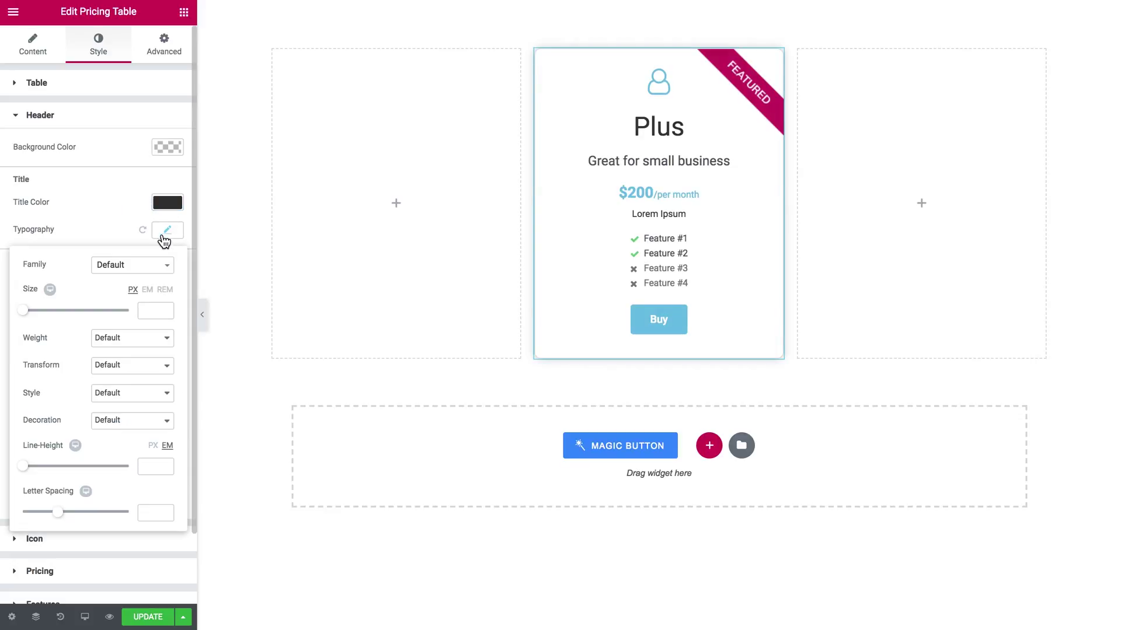
{"action": "left_click", "coordinate": [169, 234]}
Set the subtitle colour to #333333
{"action": "scroll", "coordinate": [116, 268], "scroll_direction": "down", "scroll_amount": 1}
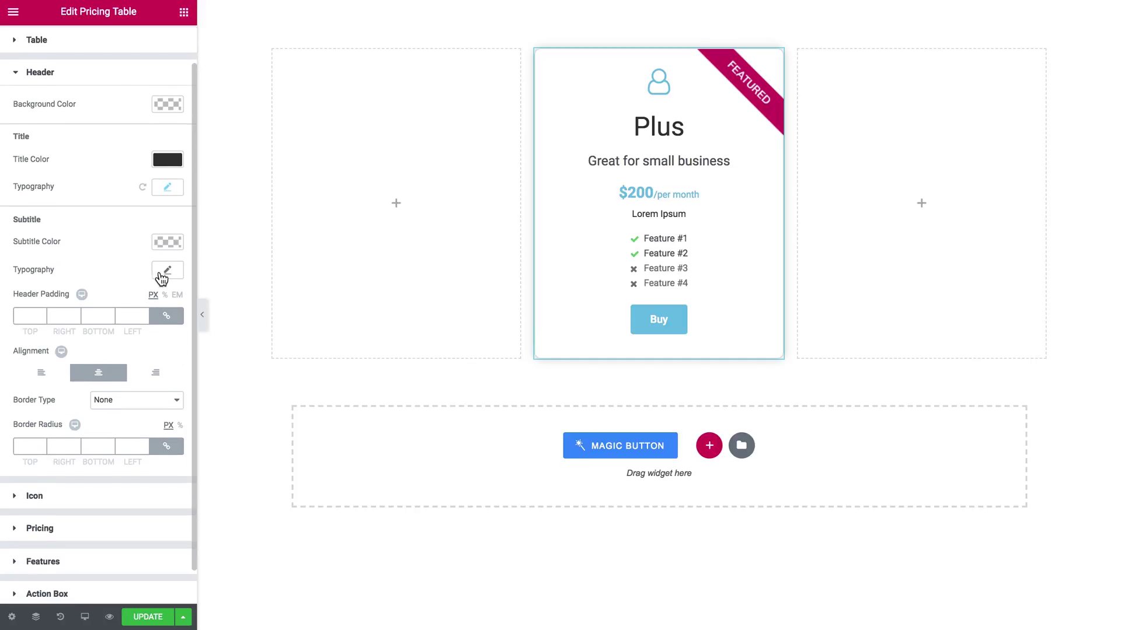
{"action": "left_click", "coordinate": [168, 242]}
{"action": "left_click", "coordinate": [61, 243]}
{"action": "type", "text": "333333"}
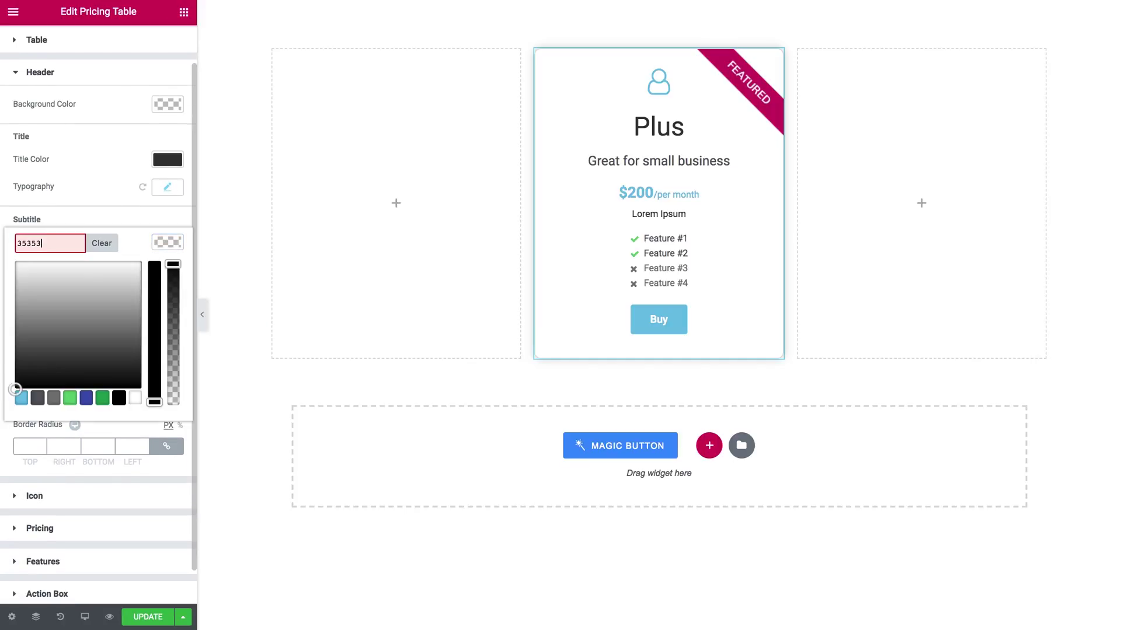
{"action": "left_click", "coordinate": [172, 241]}
{"action": "scroll", "coordinate": [105, 249], "scroll_direction": "down", "scroll_amount": 1}
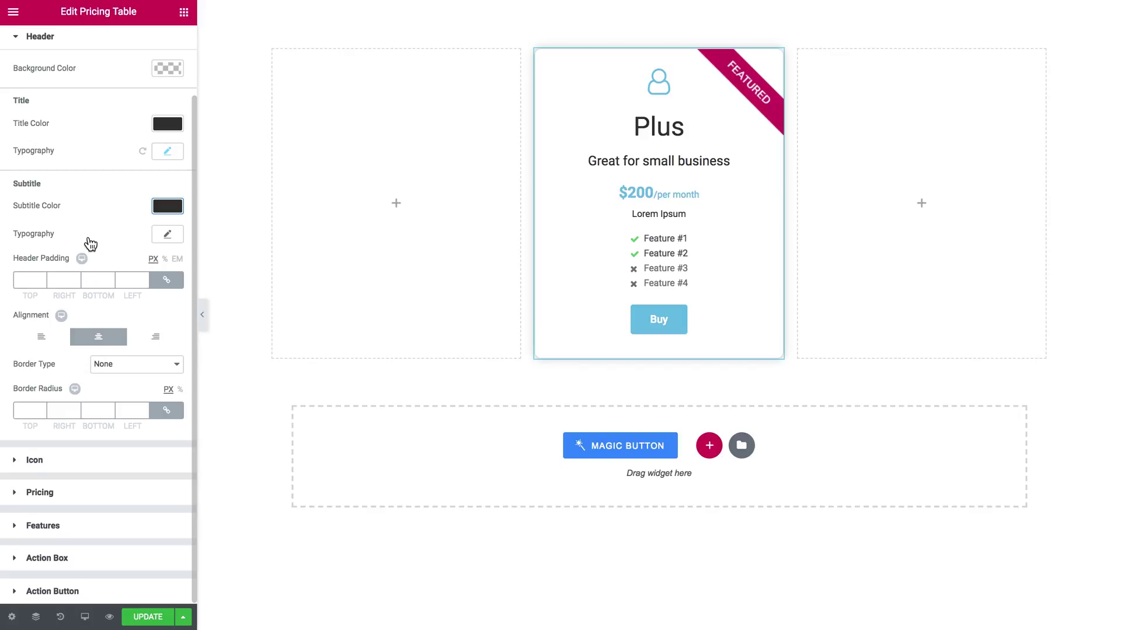
{"action": "scroll", "coordinate": [89, 236], "scroll_direction": "up", "scroll_amount": 2}
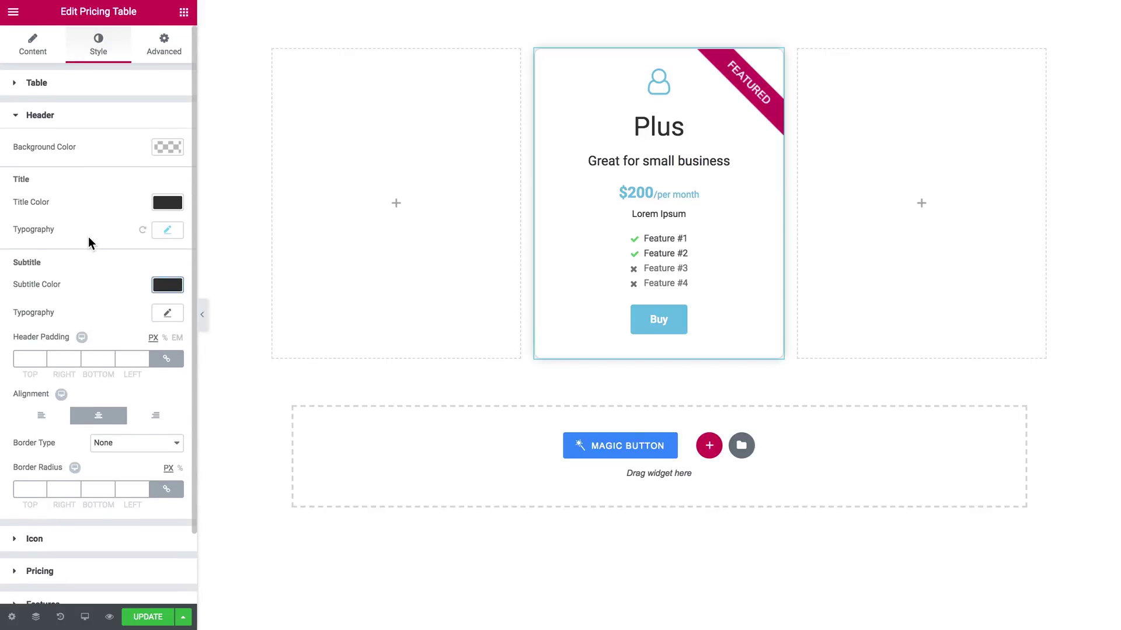
{"action": "left_click", "coordinate": [84, 113]}
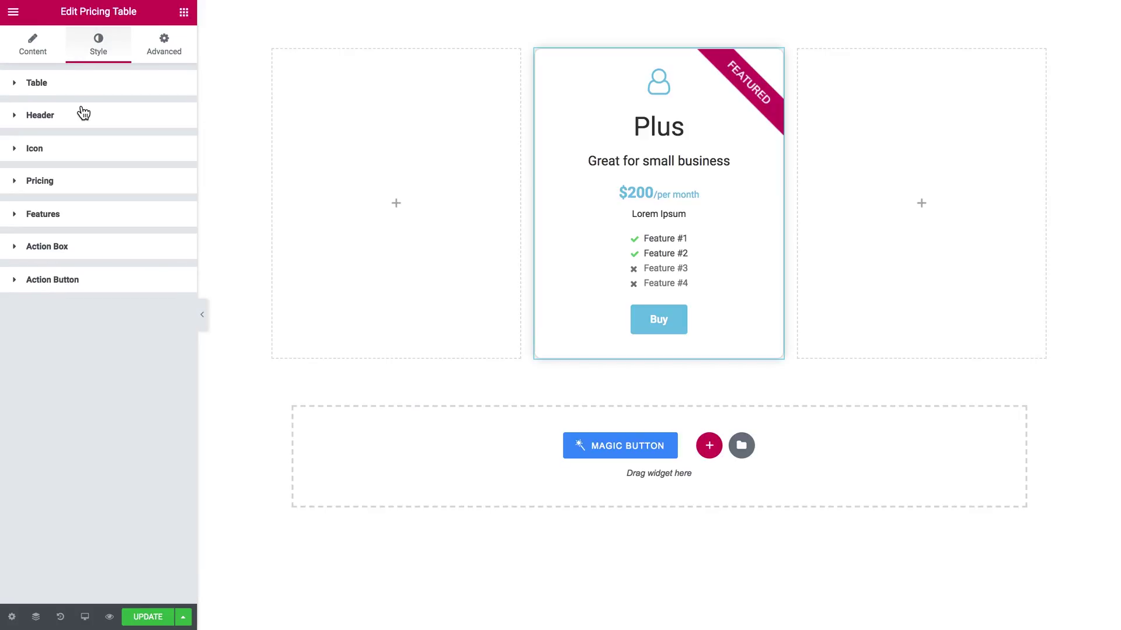
Enlarge the card's user icon to a 75 px font size
{"action": "left_click", "coordinate": [66, 151]}
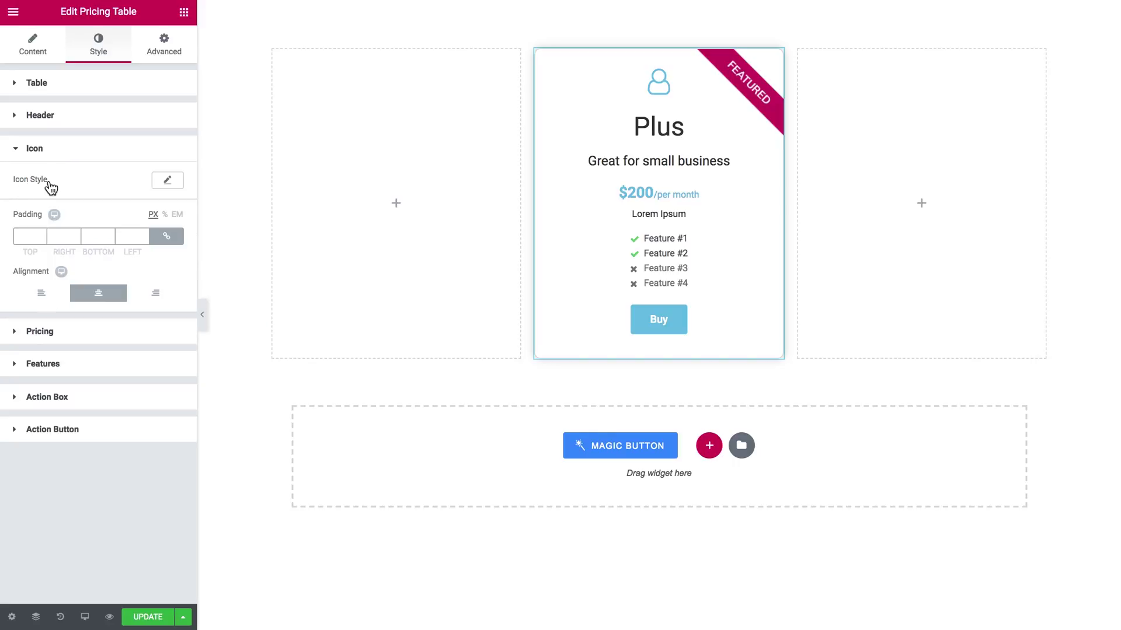
{"action": "left_click", "coordinate": [168, 181]}
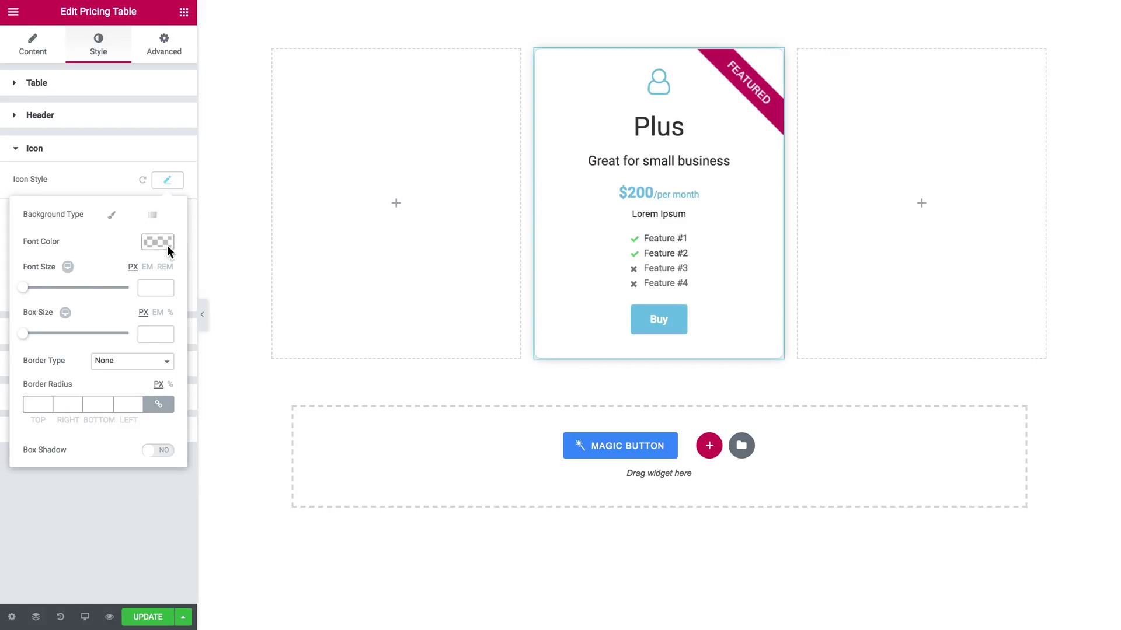
{"action": "left_click_drag", "start_coordinate": [27, 295], "coordinate": [40, 295]}
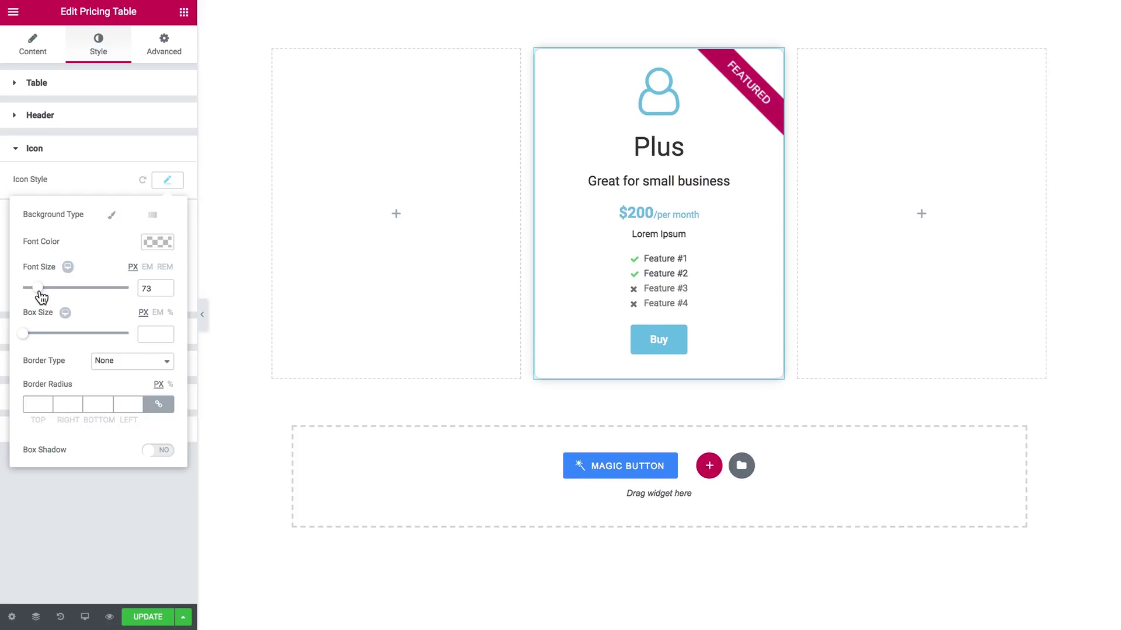
{"action": "double_click", "coordinate": [145, 292]}
{"action": "type", "text": "75"}
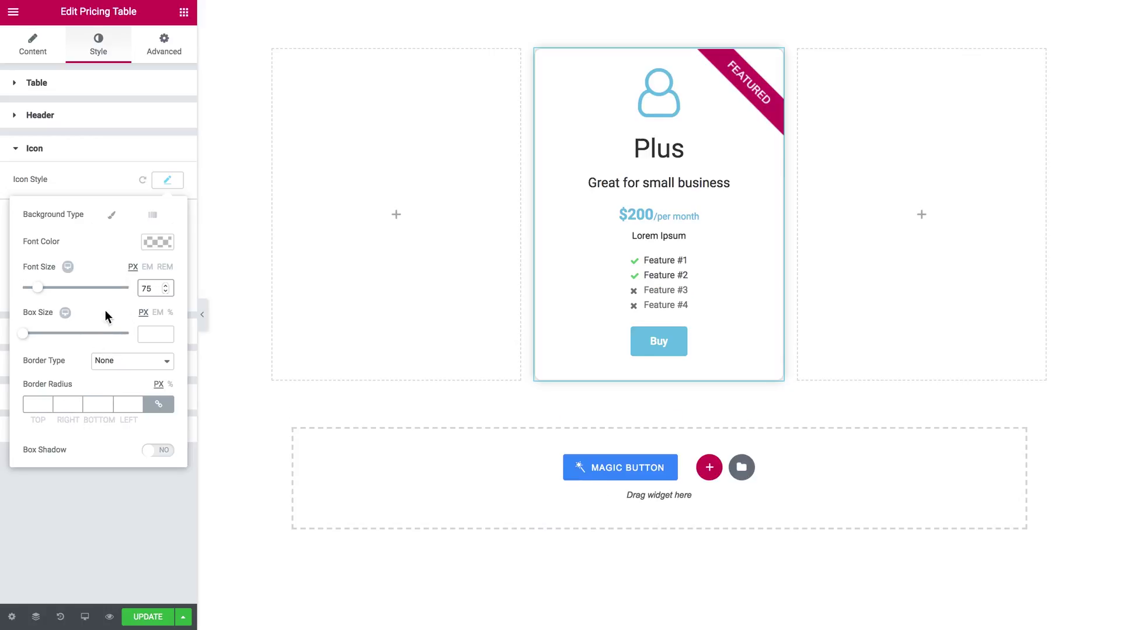
Colour the user icon dark blue #4054b2
{"action": "left_click", "coordinate": [149, 242]}
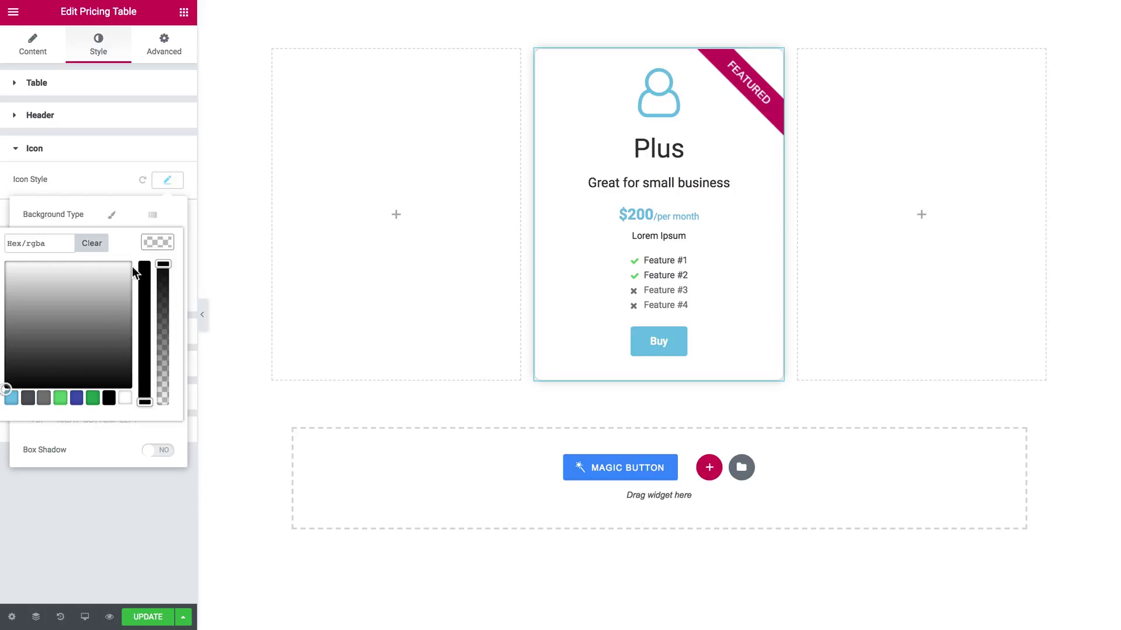
{"action": "left_click", "coordinate": [77, 399]}
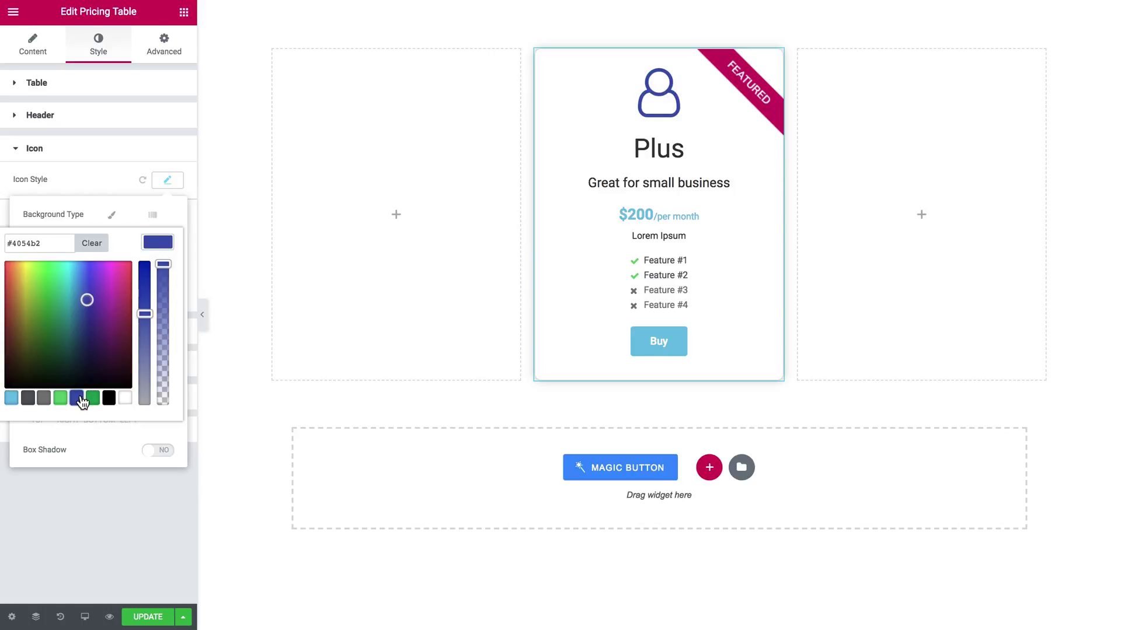
{"action": "left_click", "coordinate": [163, 243]}
{"action": "left_click", "coordinate": [171, 185]}
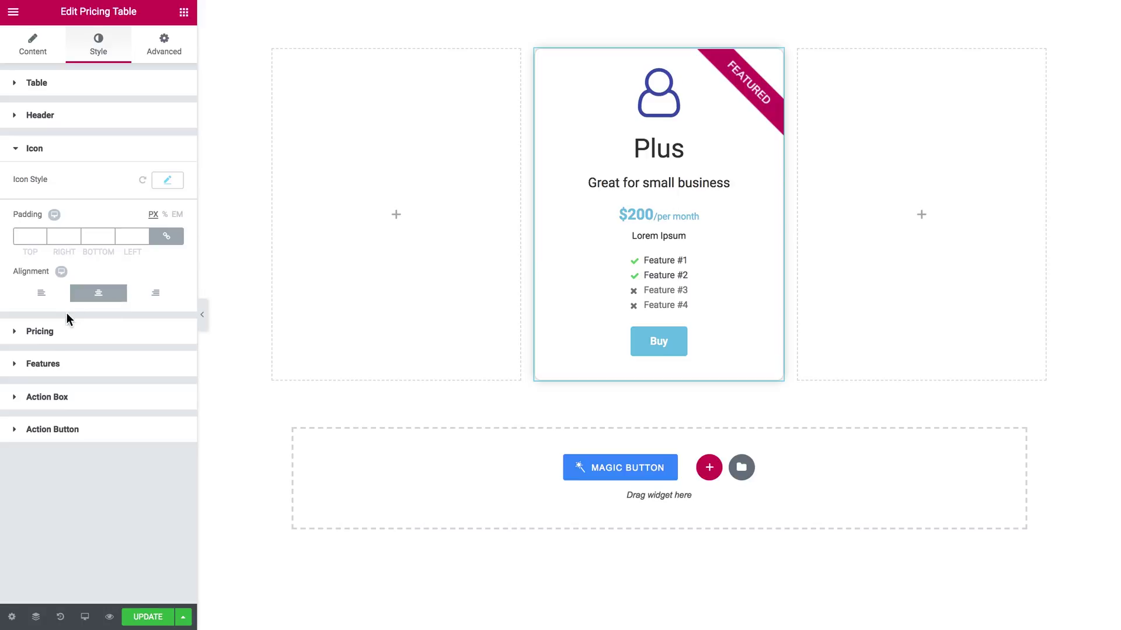
{"action": "left_click", "coordinate": [50, 339]}
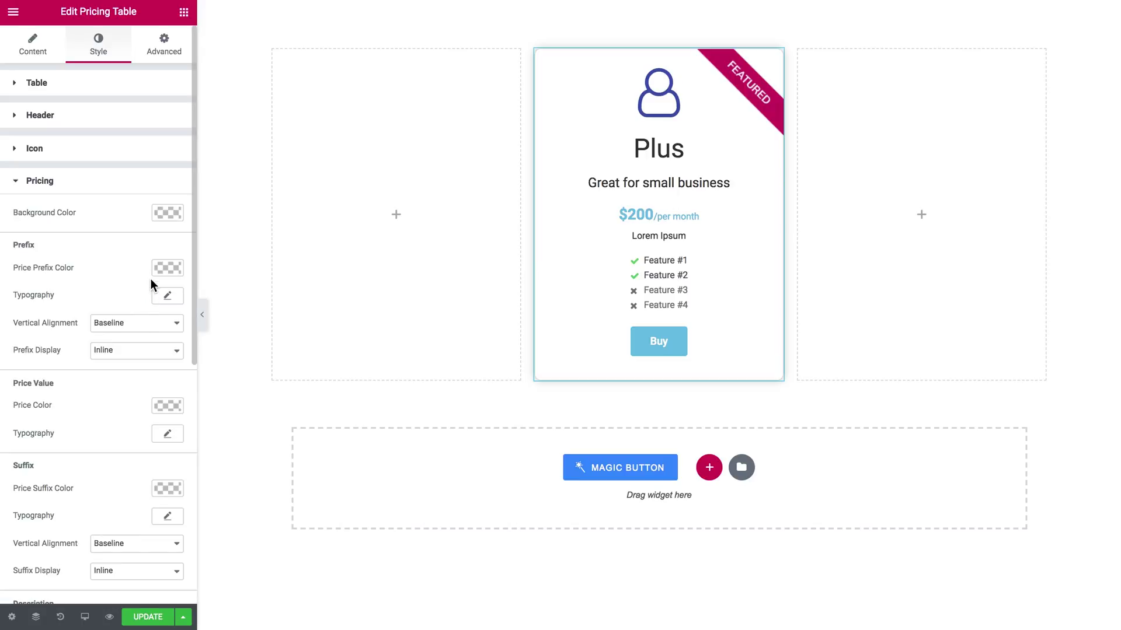
Colour the $ prefix, 200 price value and /per month suffix with the dark blue preset
{"action": "scroll", "coordinate": [145, 273], "scroll_direction": "down", "scroll_amount": 3}
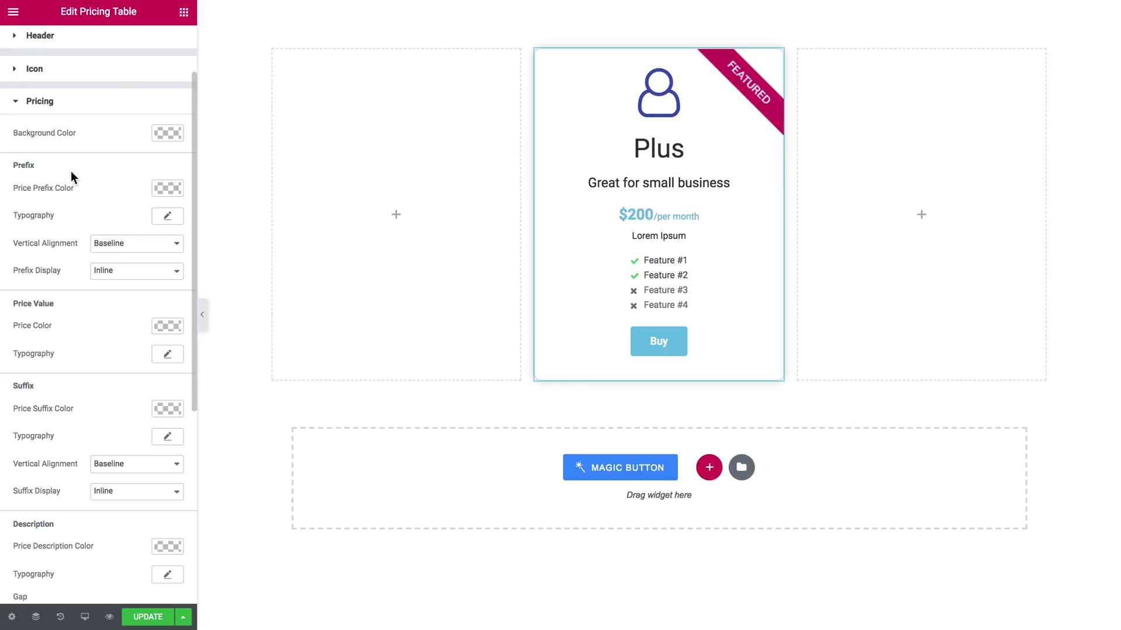
{"action": "scroll", "coordinate": [65, 231], "scroll_direction": "down", "scroll_amount": 1}
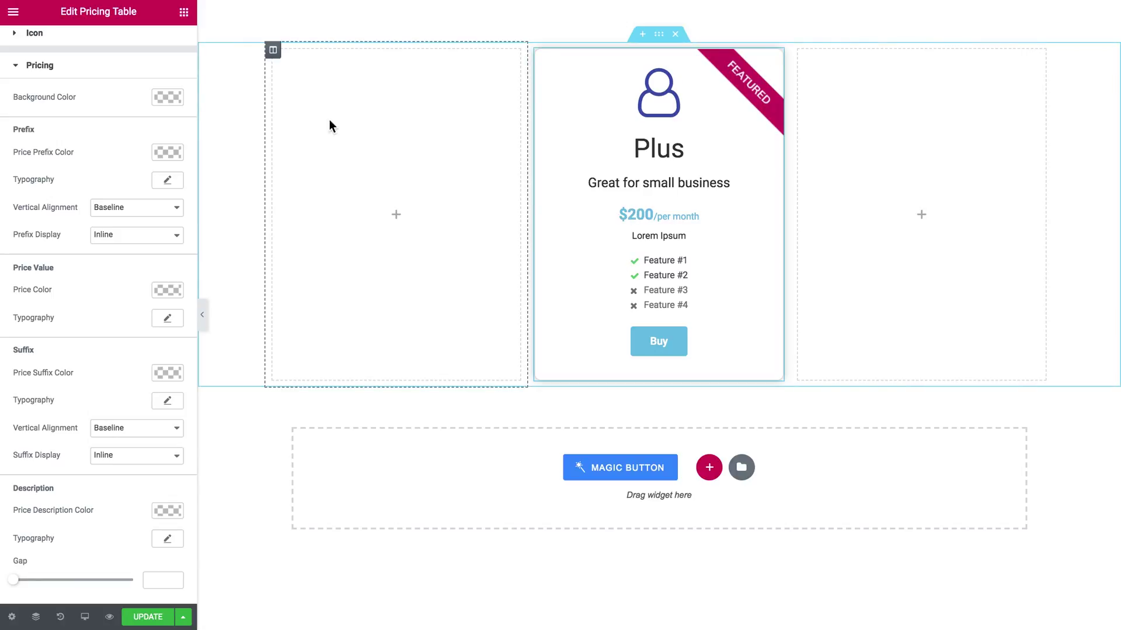
{"action": "left_click", "coordinate": [171, 154]}
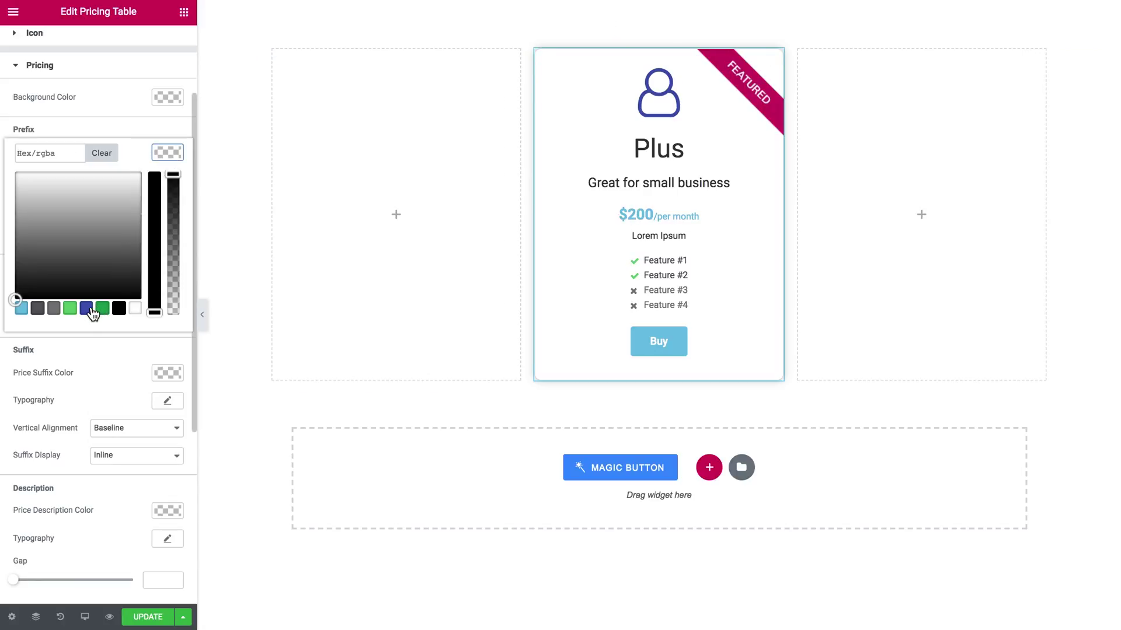
{"action": "left_click", "coordinate": [92, 313]}
{"action": "left_click", "coordinate": [170, 157]}
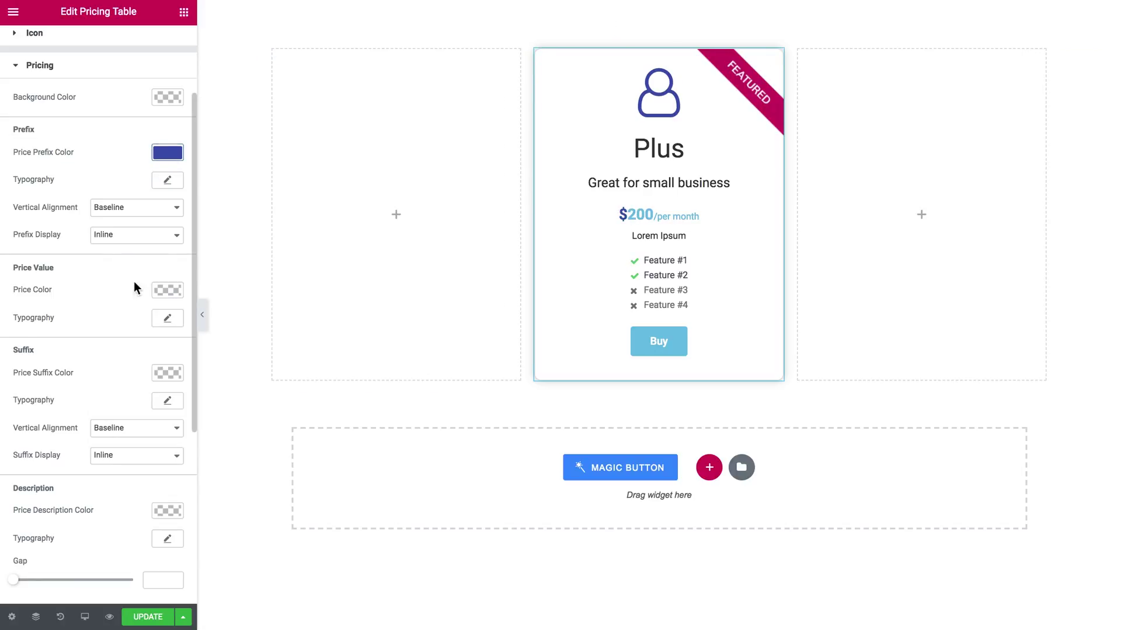
{"action": "left_click", "coordinate": [174, 292]}
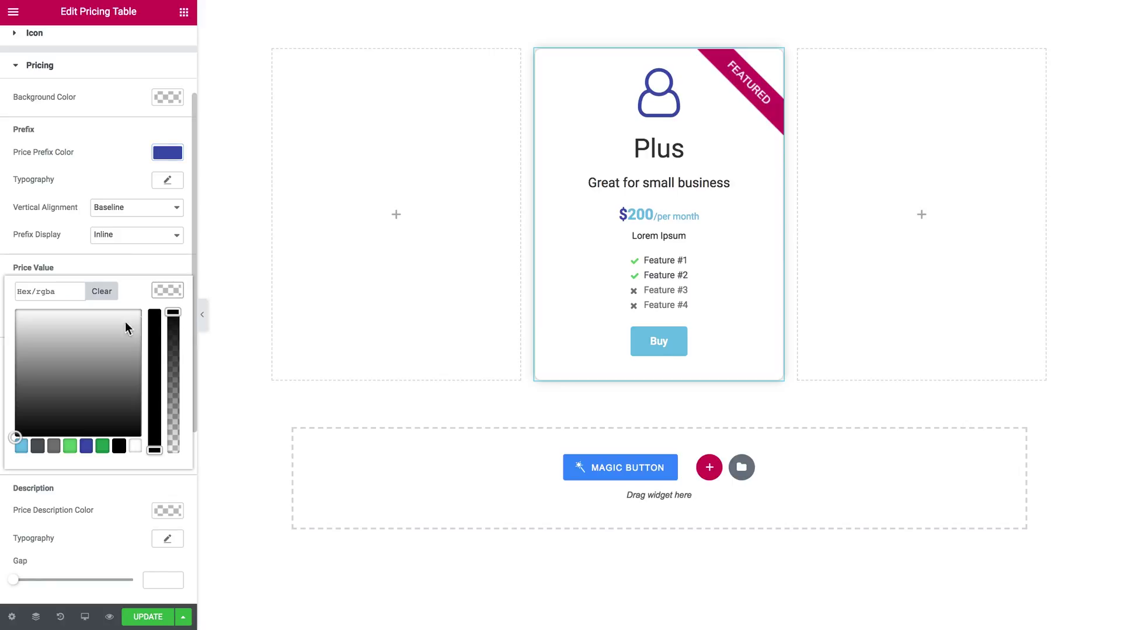
{"action": "left_click", "coordinate": [87, 447]}
{"action": "left_click", "coordinate": [165, 291]}
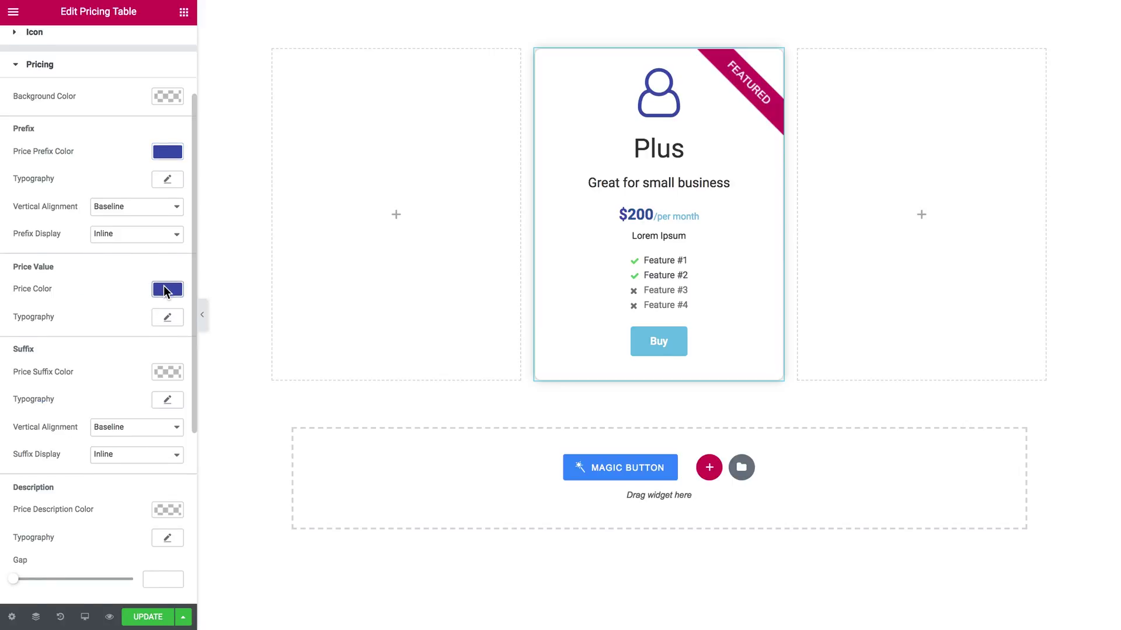
{"action": "scroll", "coordinate": [165, 292], "scroll_direction": "down", "scroll_amount": 2}
{"action": "left_click", "coordinate": [166, 323]}
{"action": "left_click", "coordinate": [87, 477]}
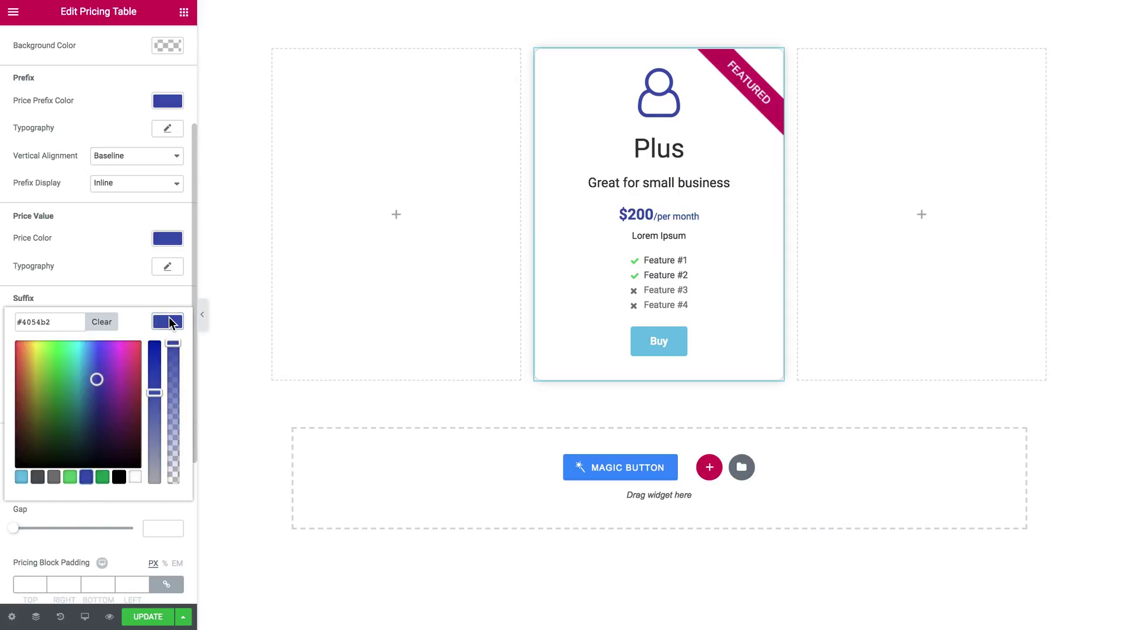
{"action": "left_click", "coordinate": [168, 322]}
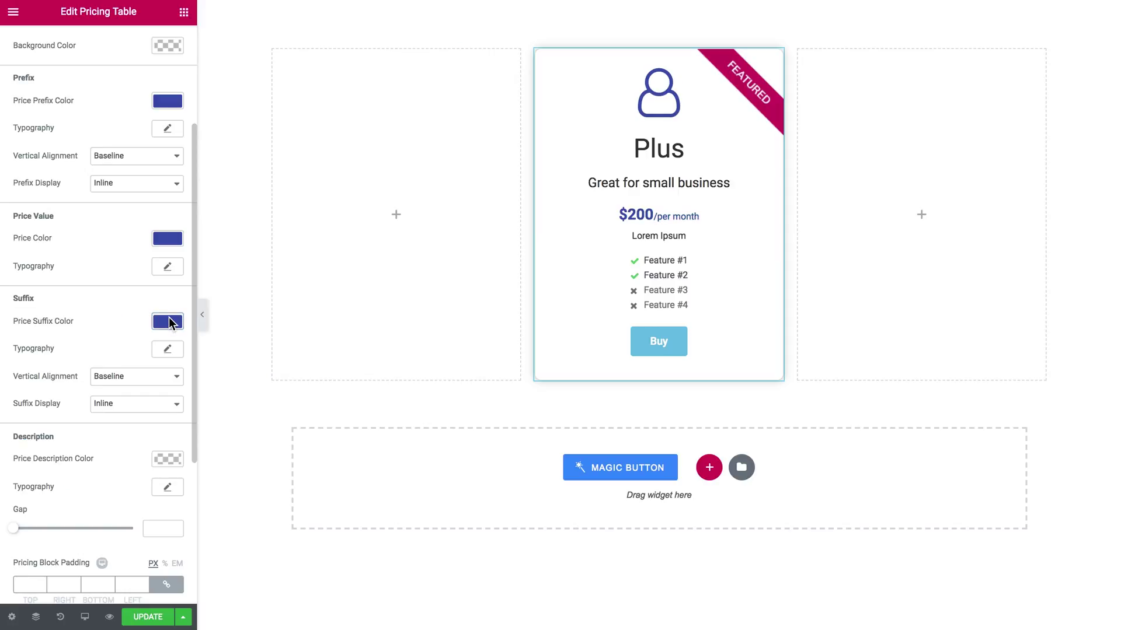
Set the 200 price value's typography size to 25 px
{"action": "left_click", "coordinate": [167, 266]}
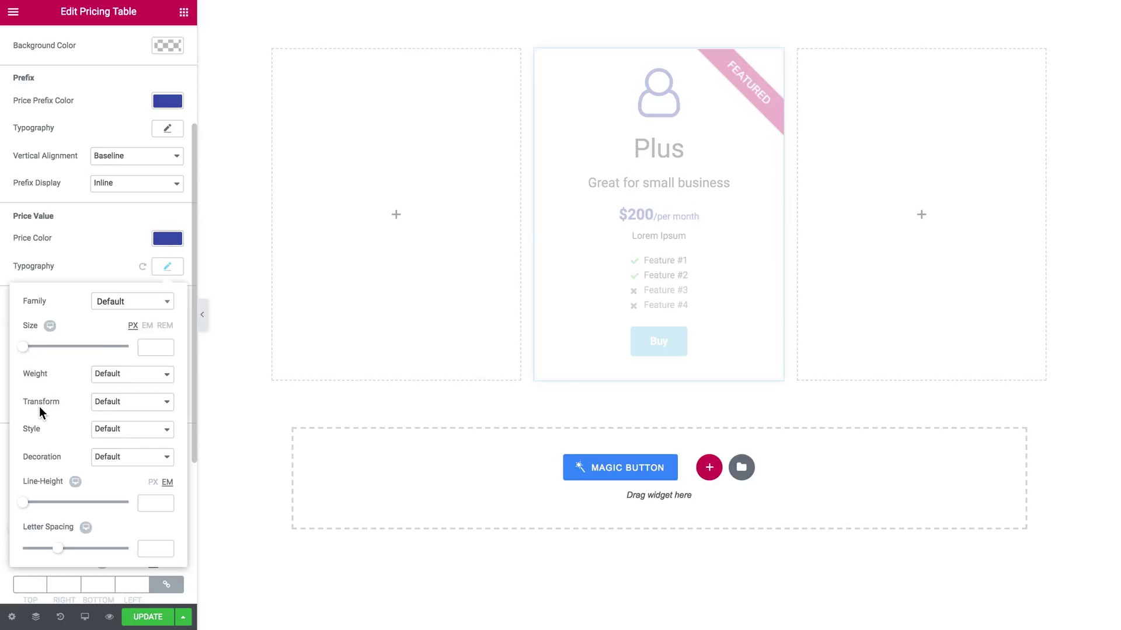
{"action": "left_click_drag", "start_coordinate": [24, 347], "coordinate": [41, 353]}
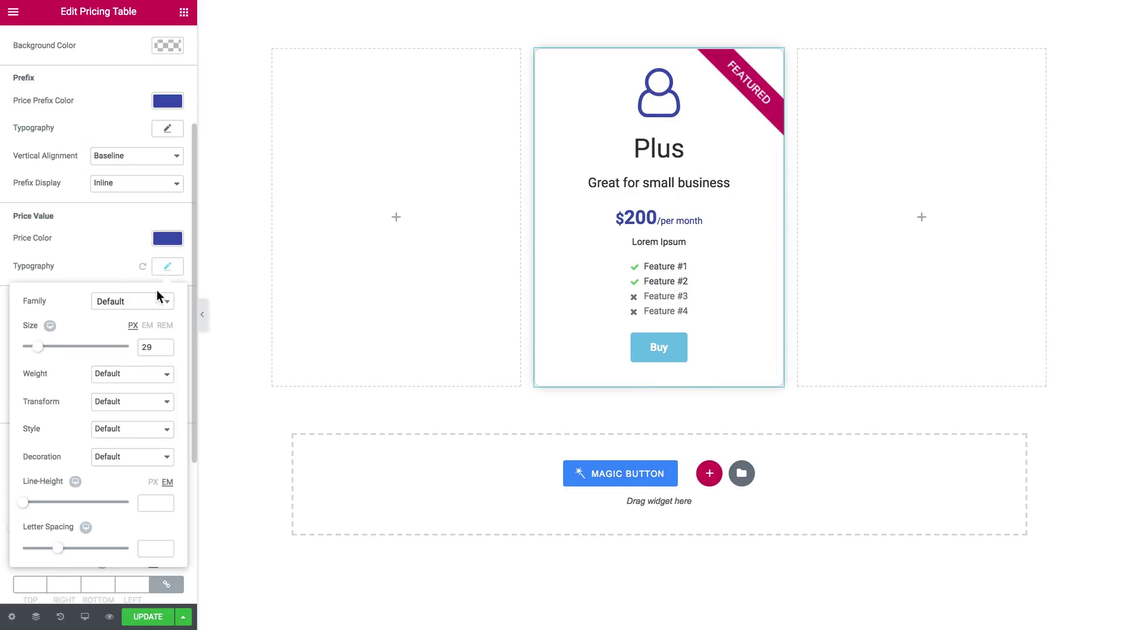
{"action": "left_click", "coordinate": [151, 348]}
{"action": "key", "text": "BackSpace"}
{"action": "type", "text": "5"}
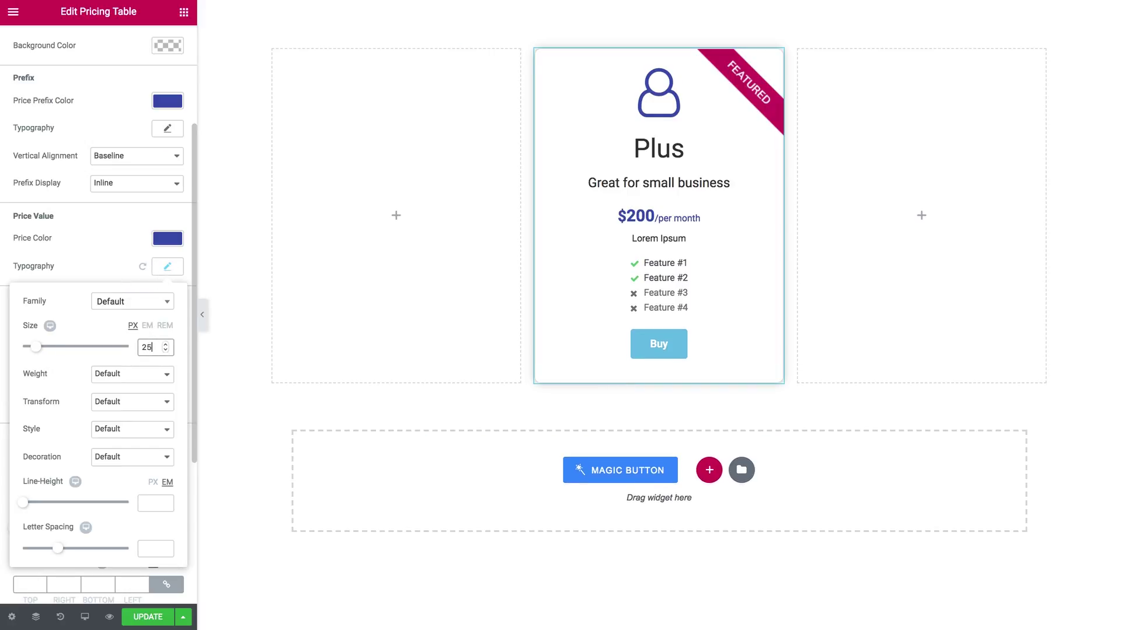
Set the /per month suffix typography size to 18 px
{"action": "left_click", "coordinate": [168, 266]}
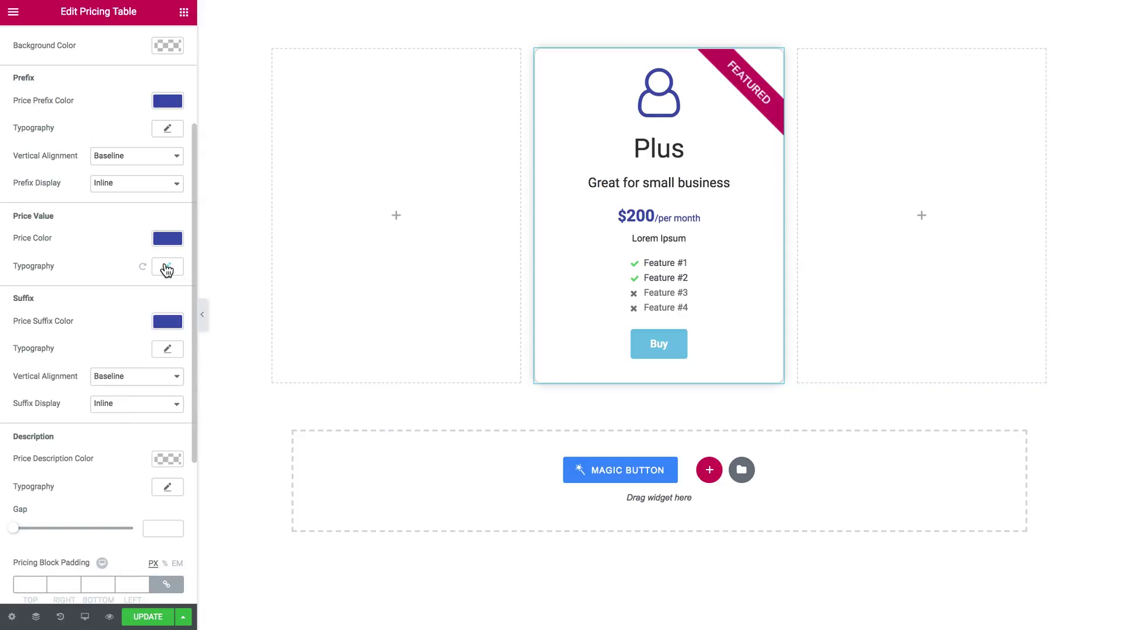
{"action": "left_click", "coordinate": [168, 321]}
{"action": "left_click", "coordinate": [168, 321]}
{"action": "left_click", "coordinate": [168, 349]}
{"action": "left_click_drag", "start_coordinate": [28, 439], "coordinate": [34, 439]}
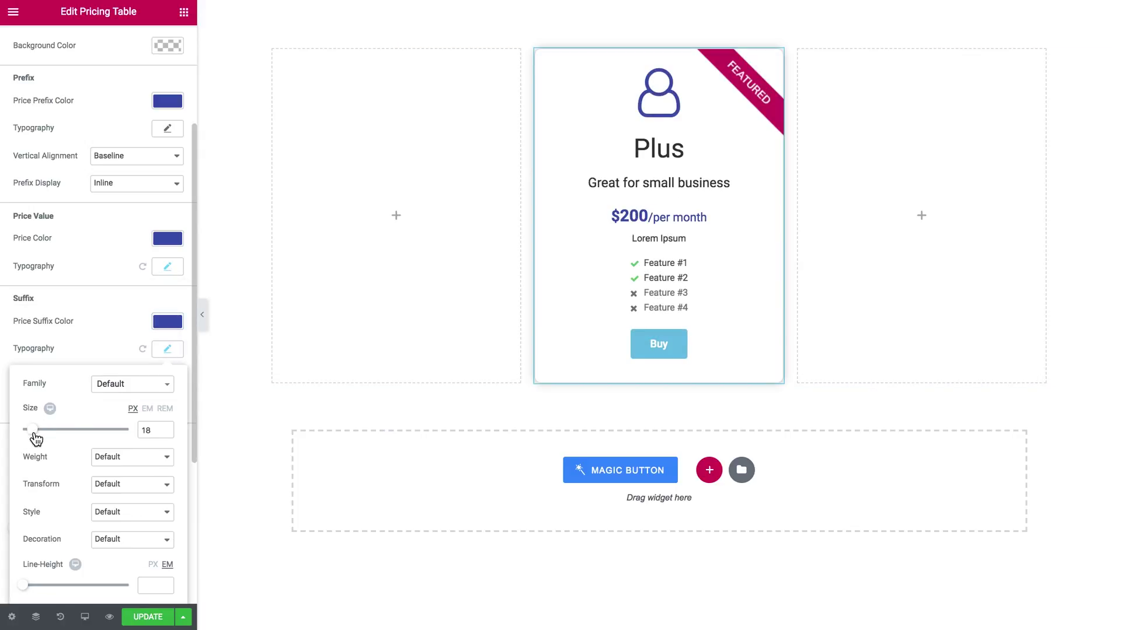
{"action": "left_click", "coordinate": [172, 348]}
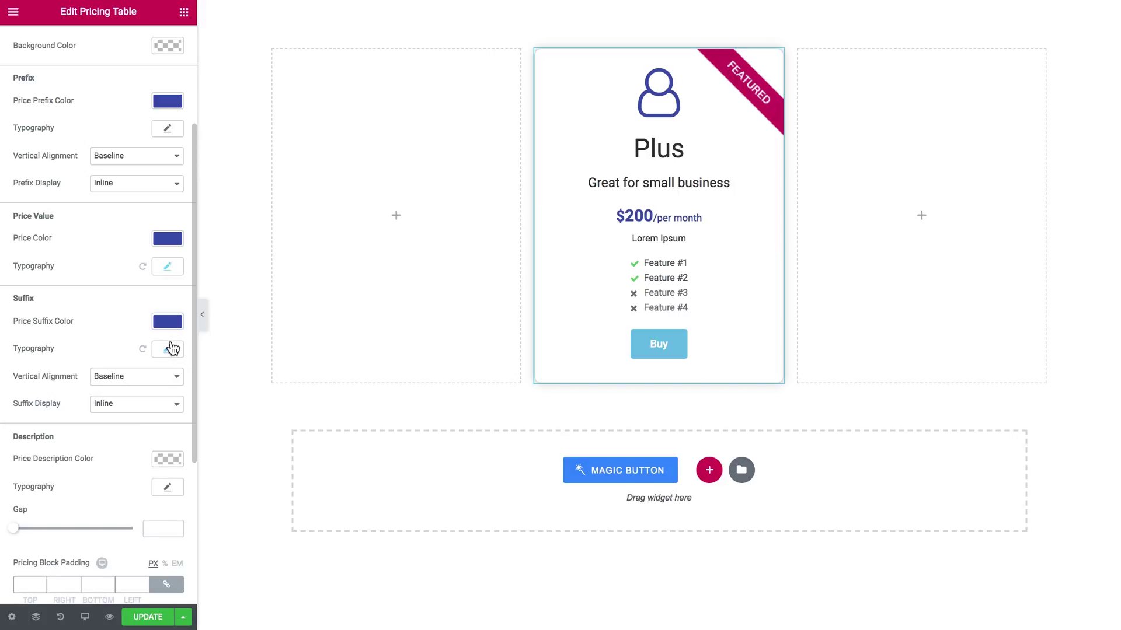
{"action": "left_click", "coordinate": [173, 349]}
{"action": "double_click", "coordinate": [146, 430]}
{"action": "type", "text": "19"}
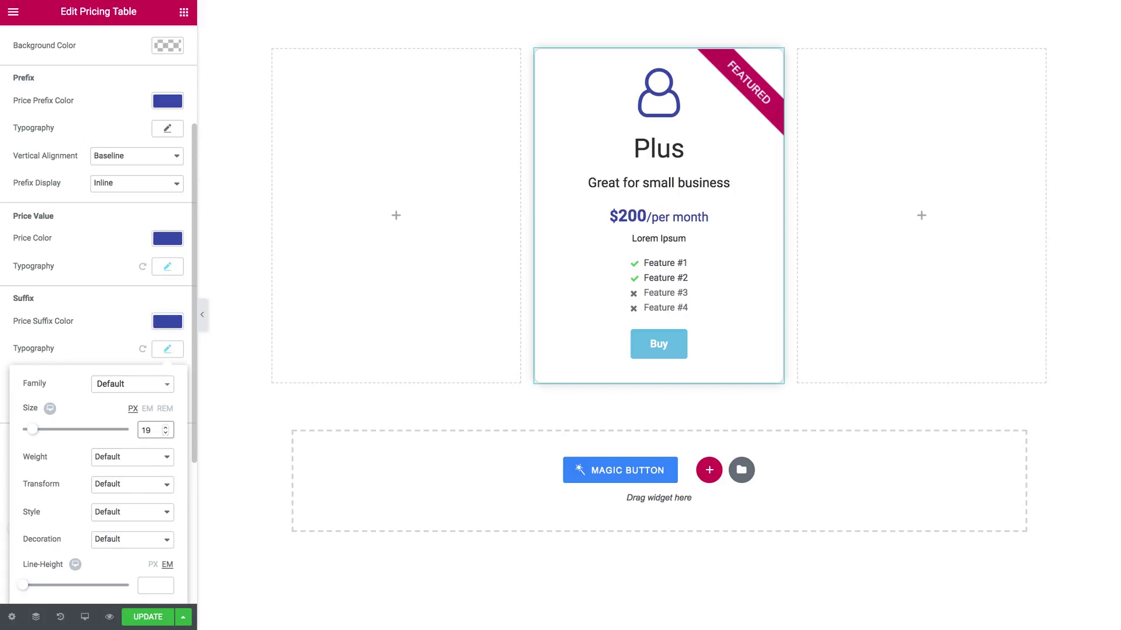
{"action": "key", "text": "BackSpace"}
{"action": "type", "text": "8"}
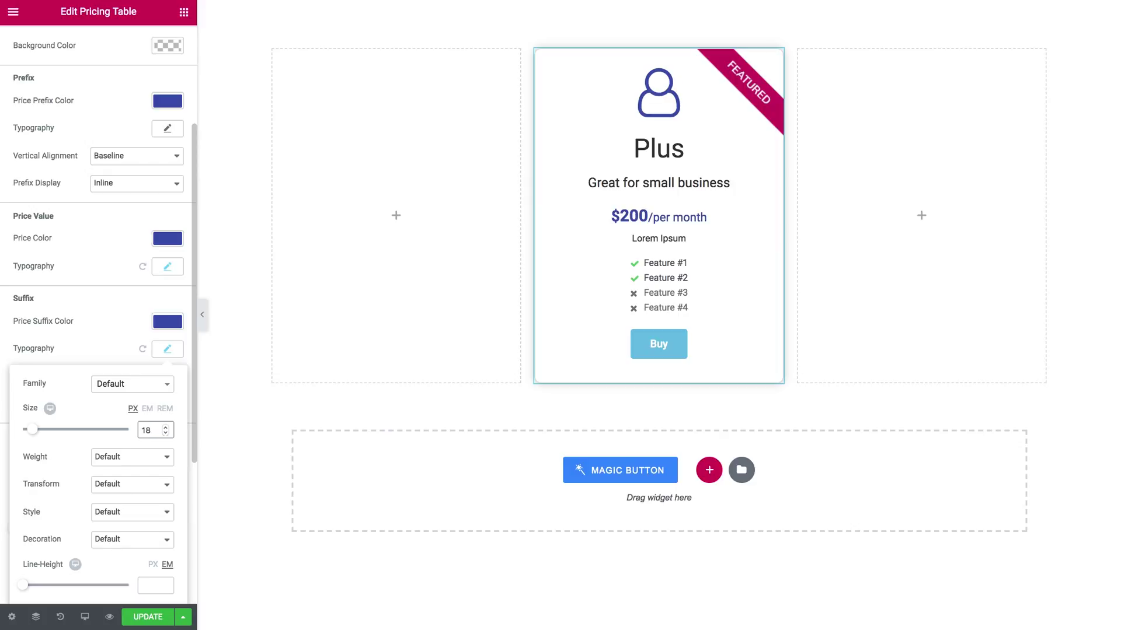
{"action": "left_click", "coordinate": [169, 350]}
Set the description gap below the price to 11 px
{"action": "scroll", "coordinate": [94, 353], "scroll_direction": "down", "scroll_amount": 1}
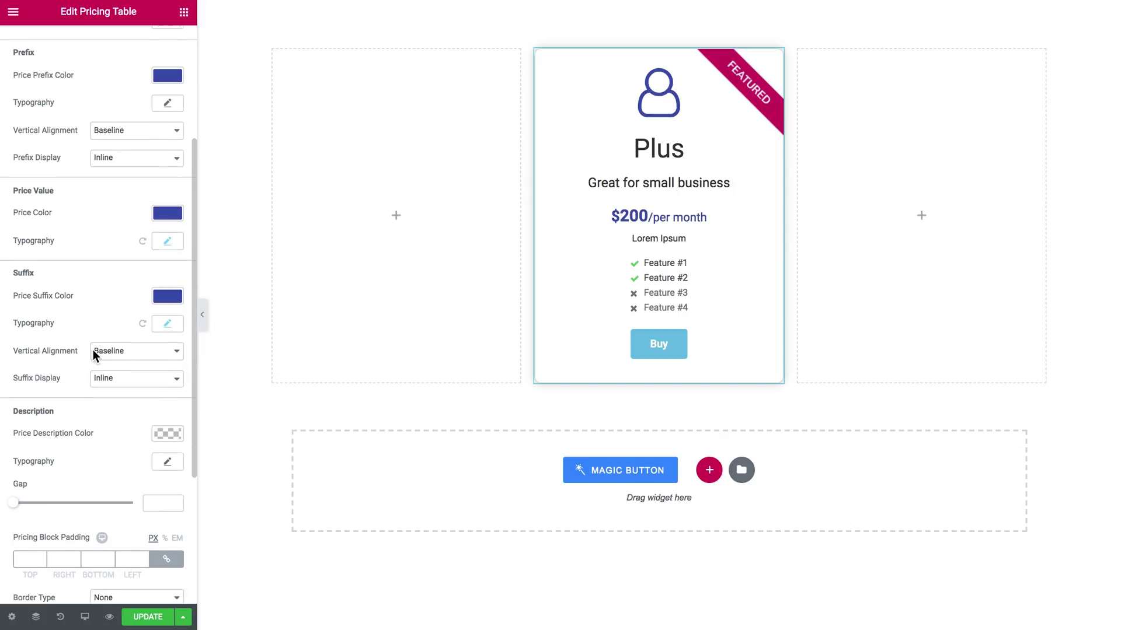
{"action": "scroll", "coordinate": [93, 353], "scroll_direction": "down", "scroll_amount": 2}
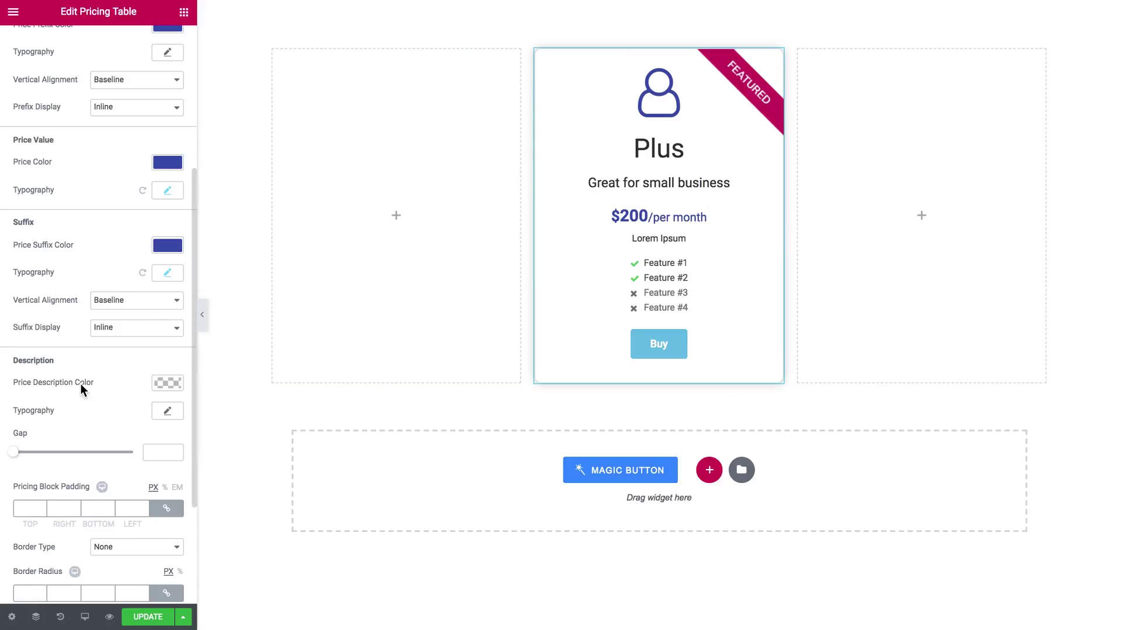
{"action": "scroll", "coordinate": [71, 387], "scroll_direction": "down", "scroll_amount": 2}
{"action": "left_click_drag", "start_coordinate": [17, 422], "coordinate": [58, 420]}
{"action": "scroll", "coordinate": [58, 429], "scroll_direction": "down", "scroll_amount": 4}
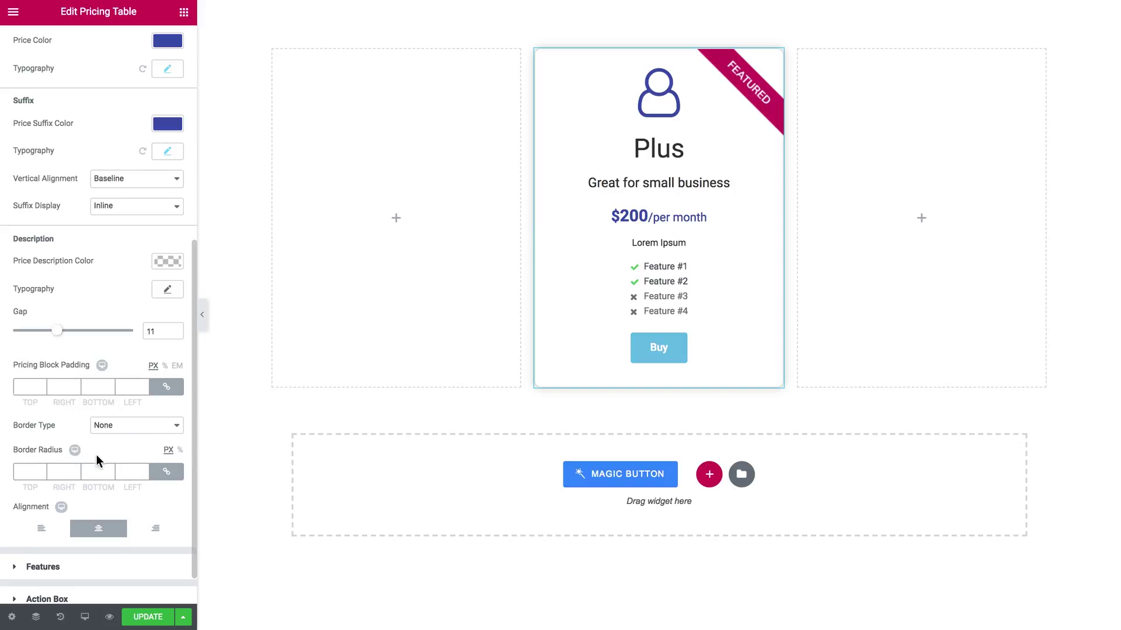
In Features style, set the excluded feature bullet colour to red #f76b59
{"action": "scroll", "coordinate": [119, 401], "scroll_direction": "up", "scroll_amount": 6}
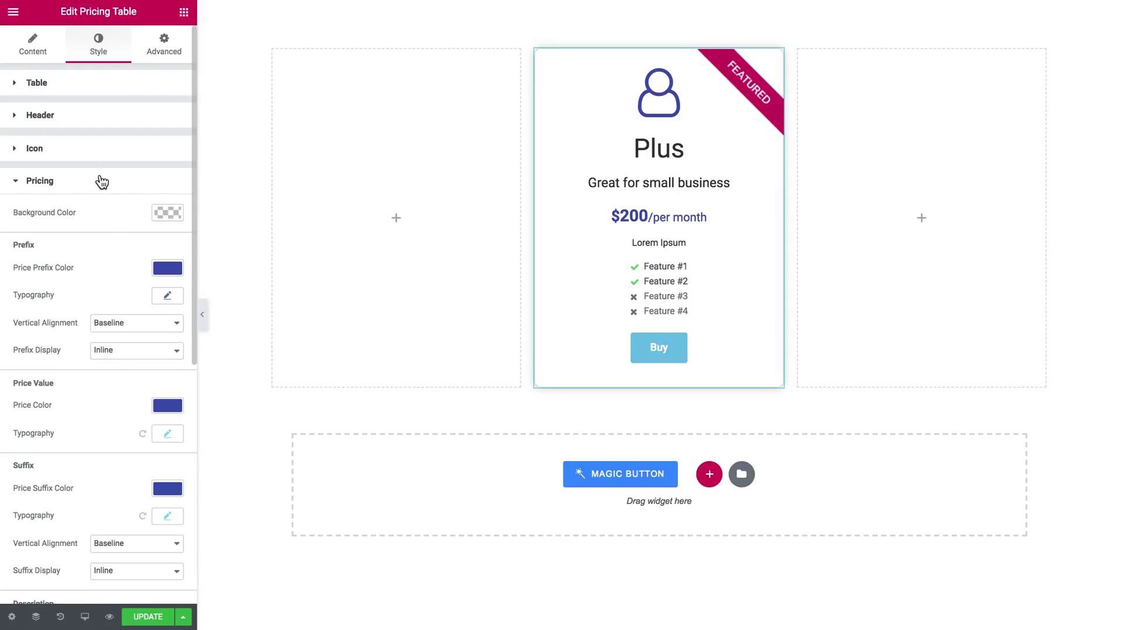
{"action": "left_click", "coordinate": [102, 183]}
{"action": "left_click", "coordinate": [55, 219]}
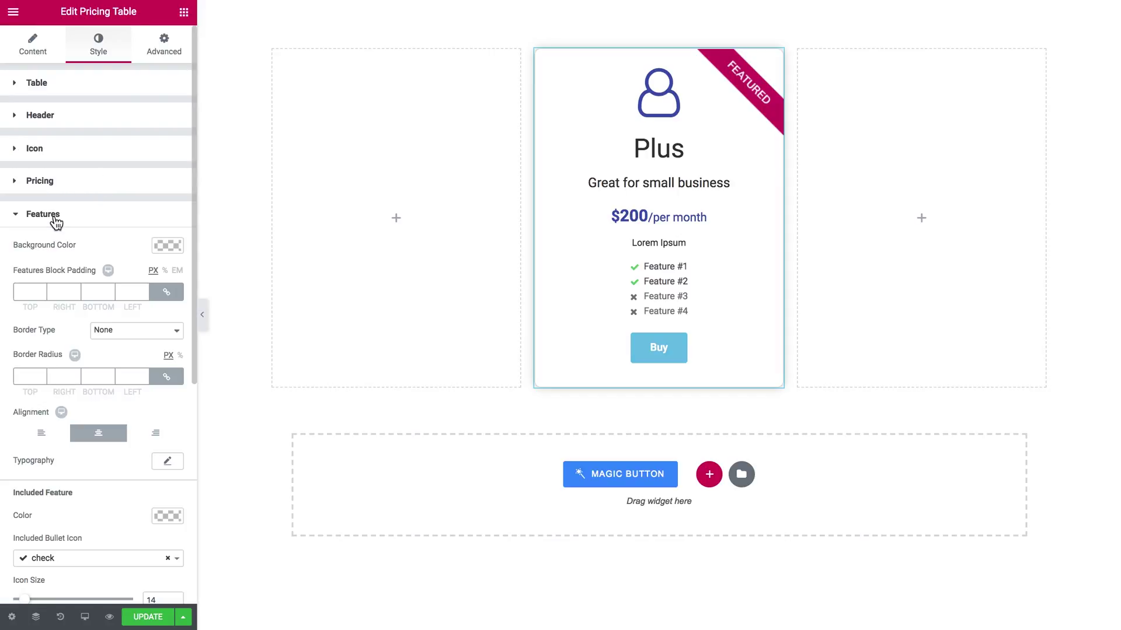
{"action": "scroll", "coordinate": [91, 280], "scroll_direction": "down", "scroll_amount": 3}
{"action": "scroll", "coordinate": [91, 280], "scroll_direction": "down", "scroll_amount": 1}
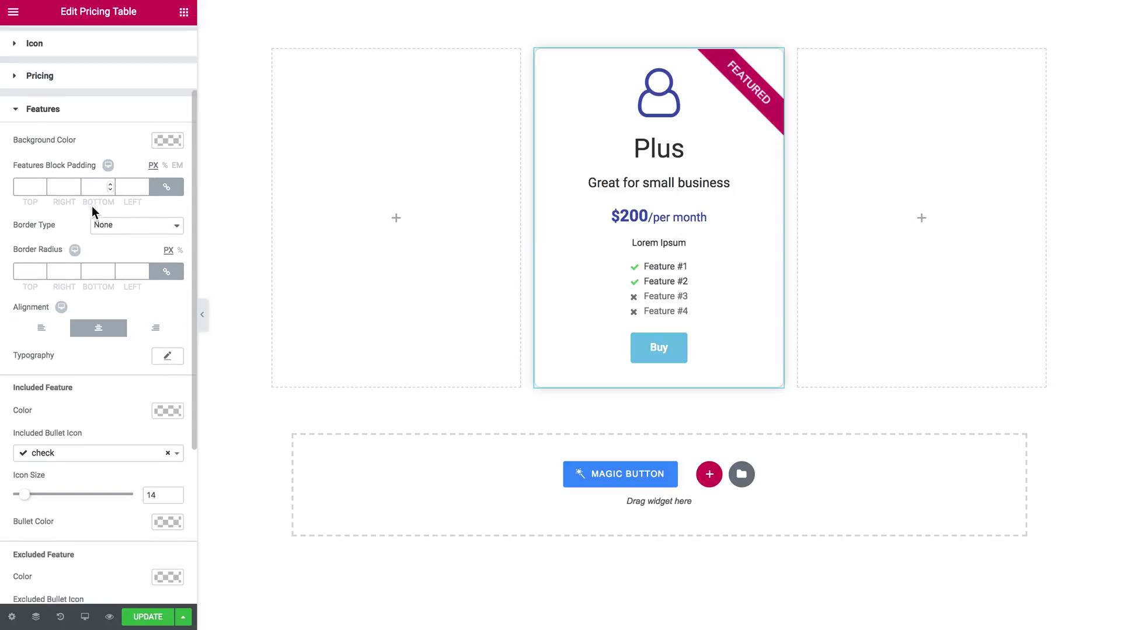
{"action": "scroll", "coordinate": [93, 207], "scroll_direction": "down", "scroll_amount": 3}
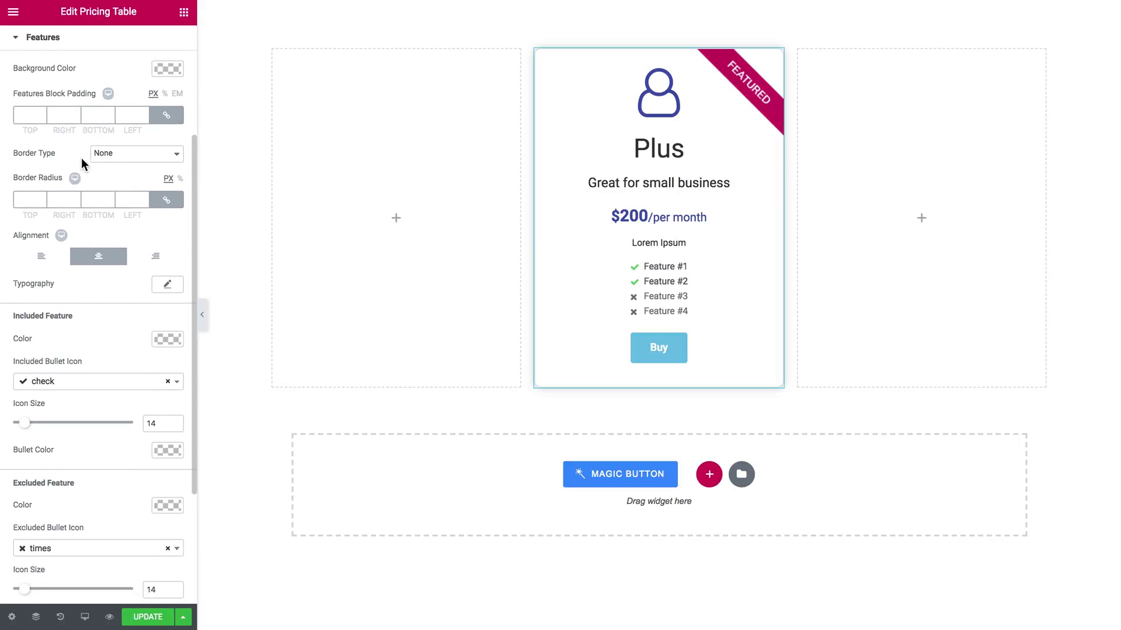
{"action": "scroll", "coordinate": [85, 224], "scroll_direction": "down", "scroll_amount": 1}
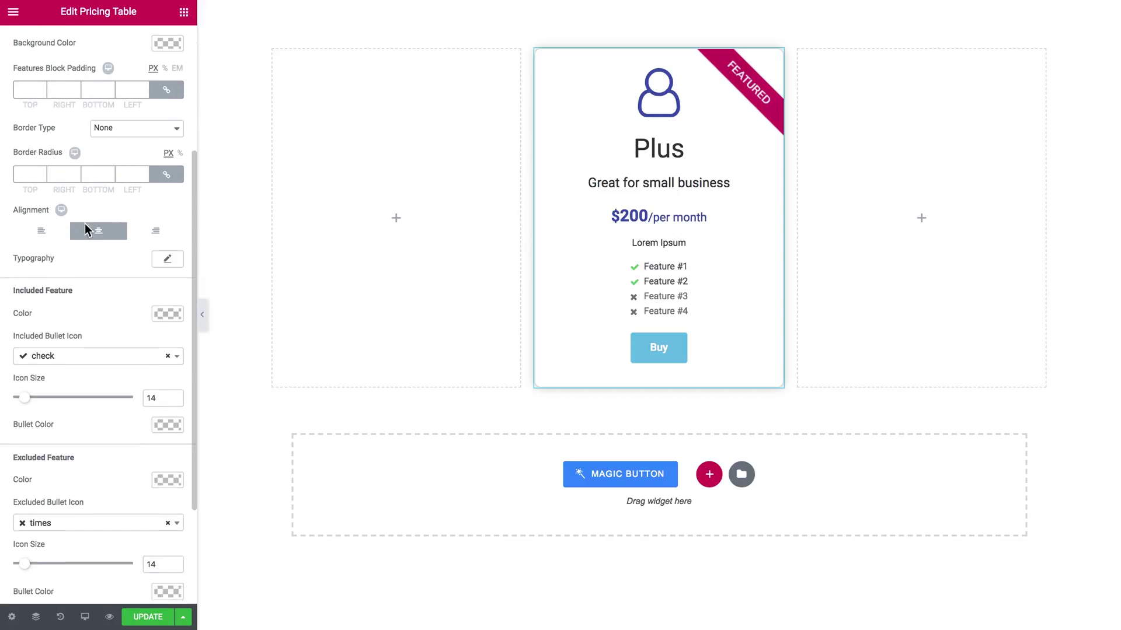
{"action": "scroll", "coordinate": [85, 224], "scroll_direction": "down", "scroll_amount": 5}
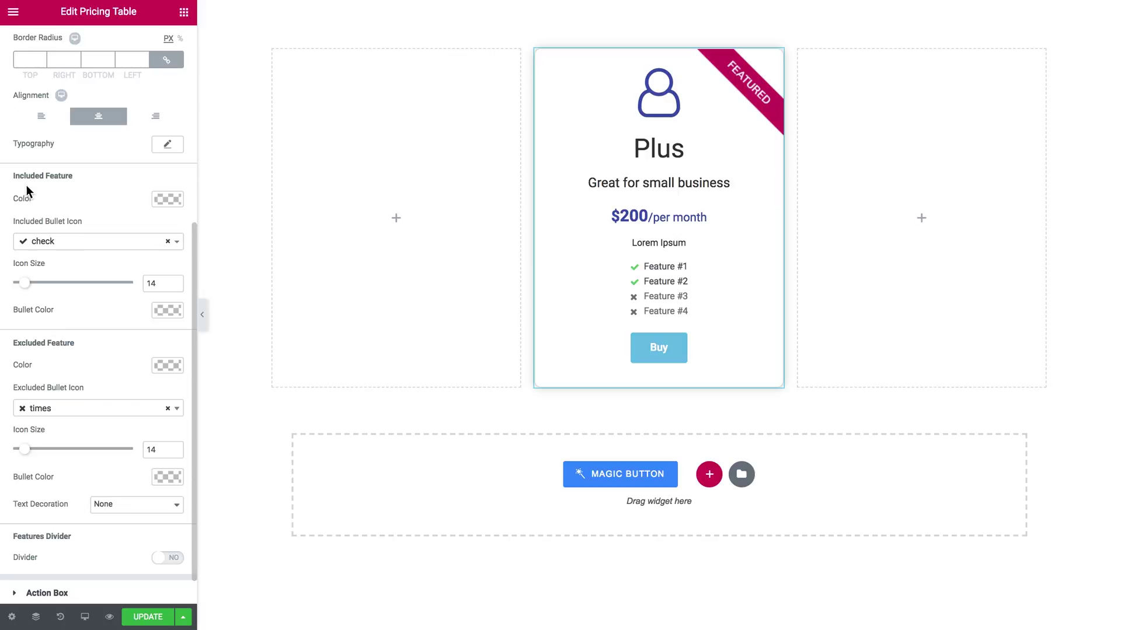
{"action": "left_click", "coordinate": [167, 365]}
{"action": "scroll", "coordinate": [164, 364], "scroll_direction": "down", "scroll_amount": 2}
{"action": "type", "text": "#f76b59"}
{"action": "left_click", "coordinate": [165, 420]}
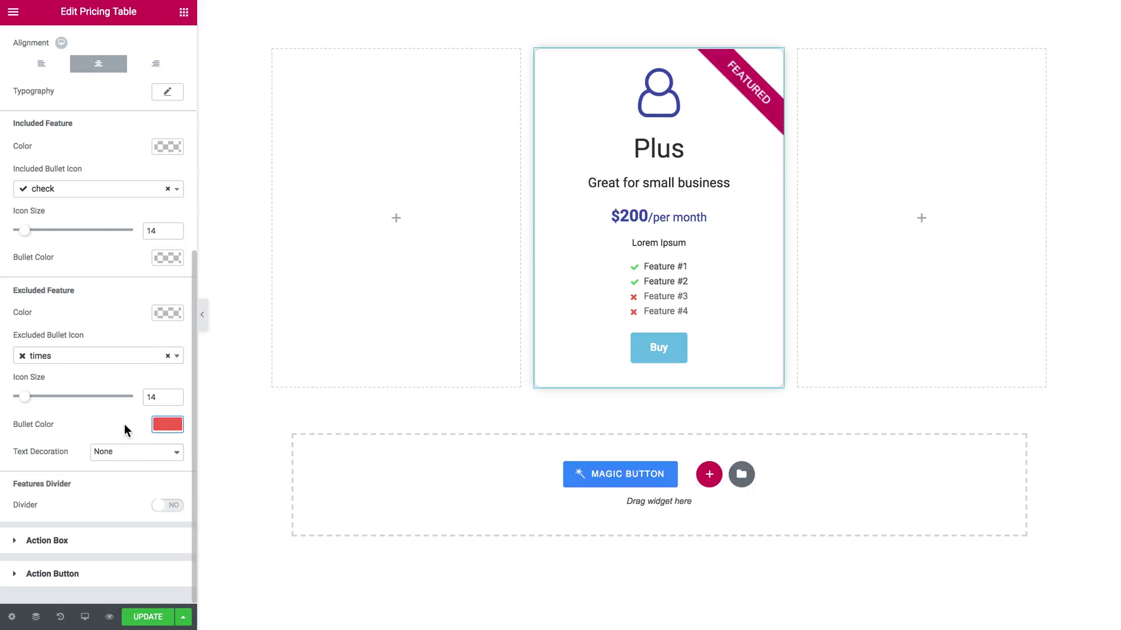
Turn on the features divider so thin lines separate the feature rows
{"action": "scroll", "coordinate": [124, 424], "scroll_direction": "up", "scroll_amount": 2}
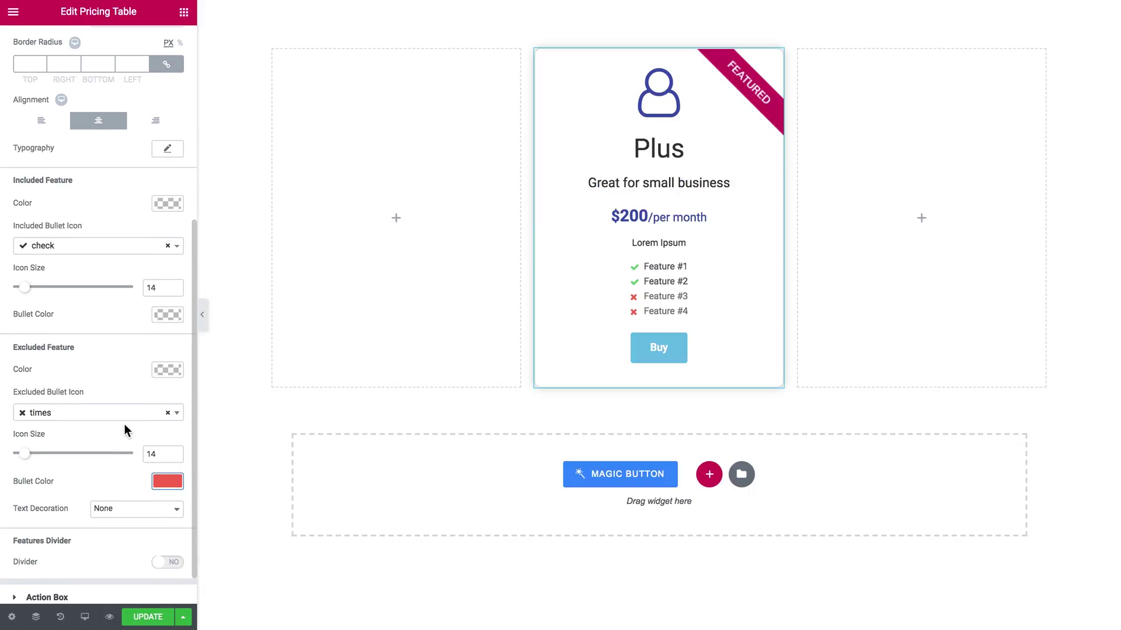
{"action": "scroll", "coordinate": [124, 425], "scroll_direction": "down", "scroll_amount": 2}
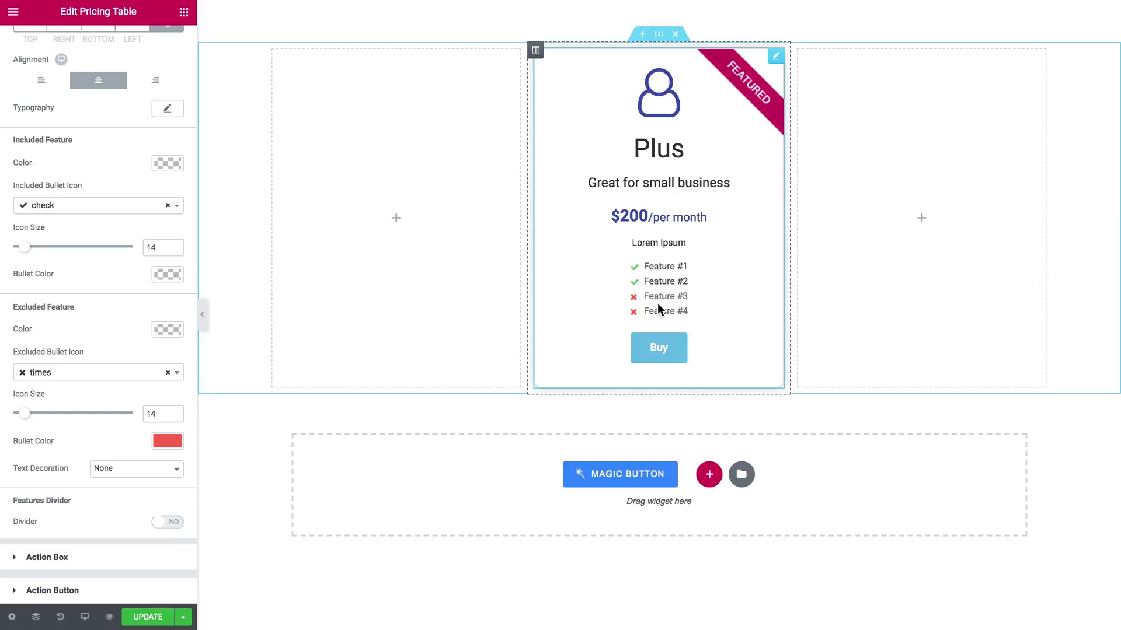
{"action": "left_click", "coordinate": [169, 521]}
{"action": "scroll", "coordinate": [169, 521], "scroll_direction": "down", "scroll_amount": 3}
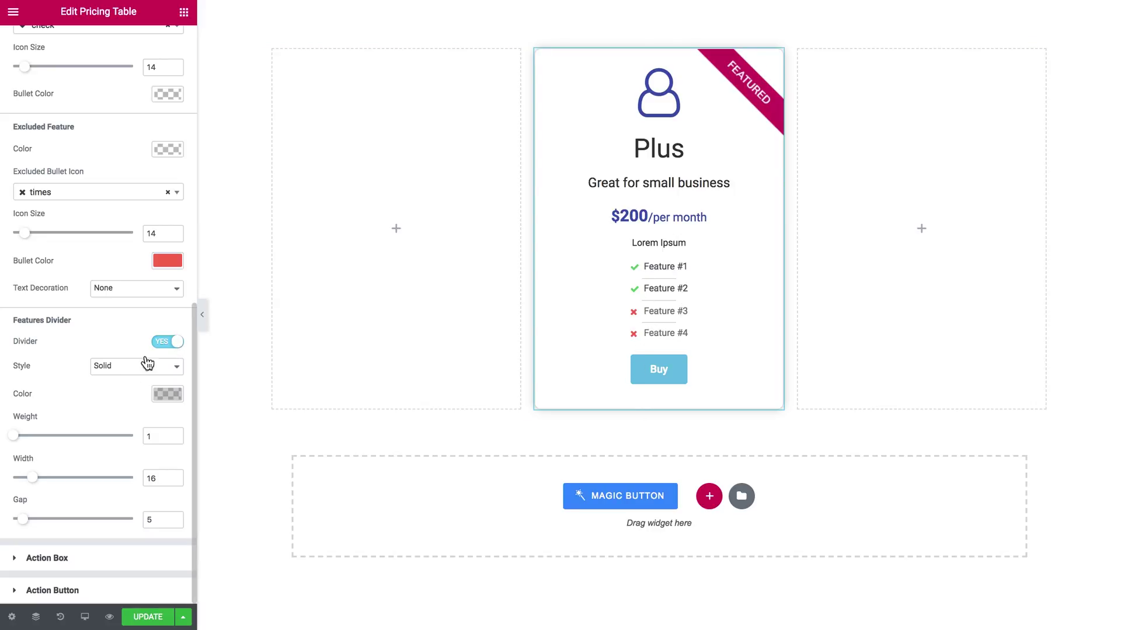
{"action": "scroll", "coordinate": [117, 344], "scroll_direction": "up", "scroll_amount": 3}
{"action": "scroll", "coordinate": [116, 344], "scroll_direction": "up", "scroll_amount": 9}
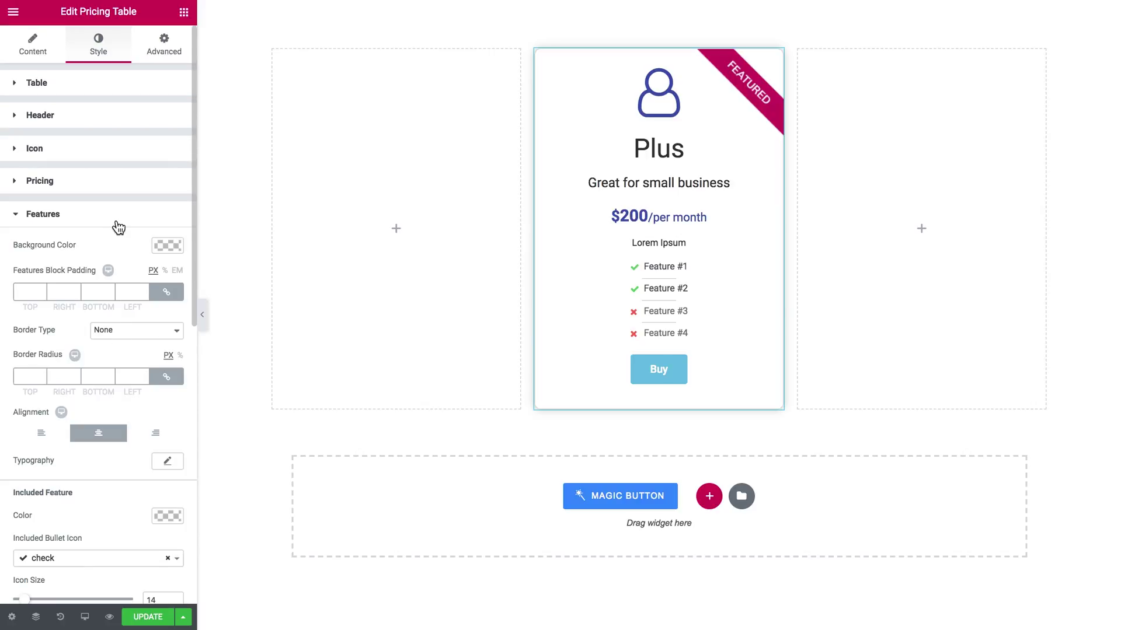
{"action": "left_click", "coordinate": [116, 222]}
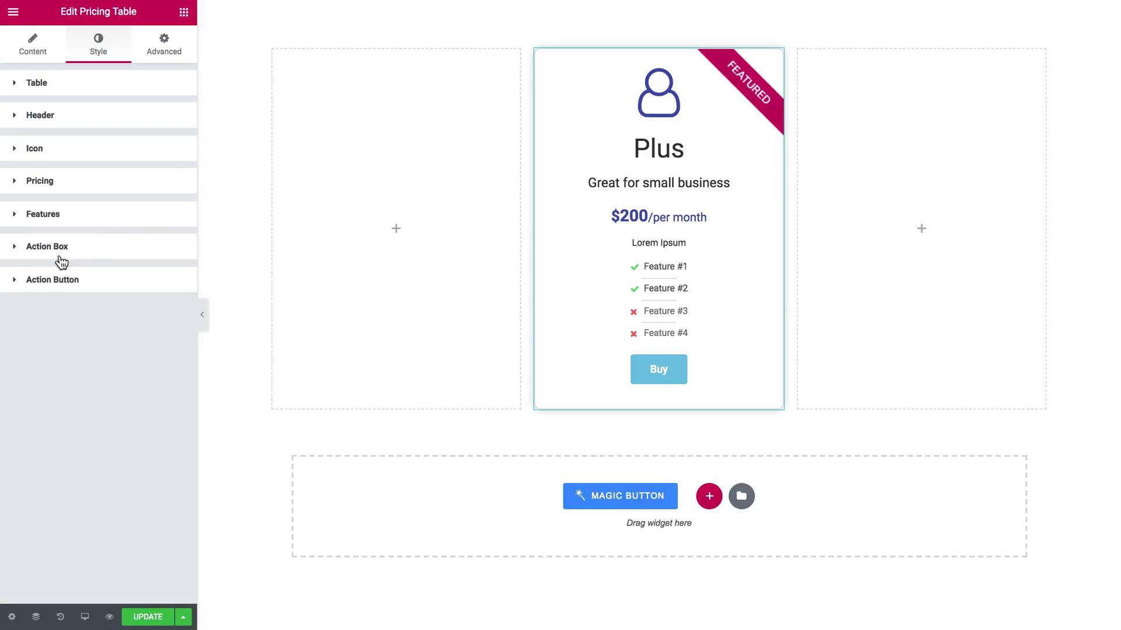
Expand the Action Box style section to inspect it, then collapse it again
{"action": "left_click", "coordinate": [80, 259]}
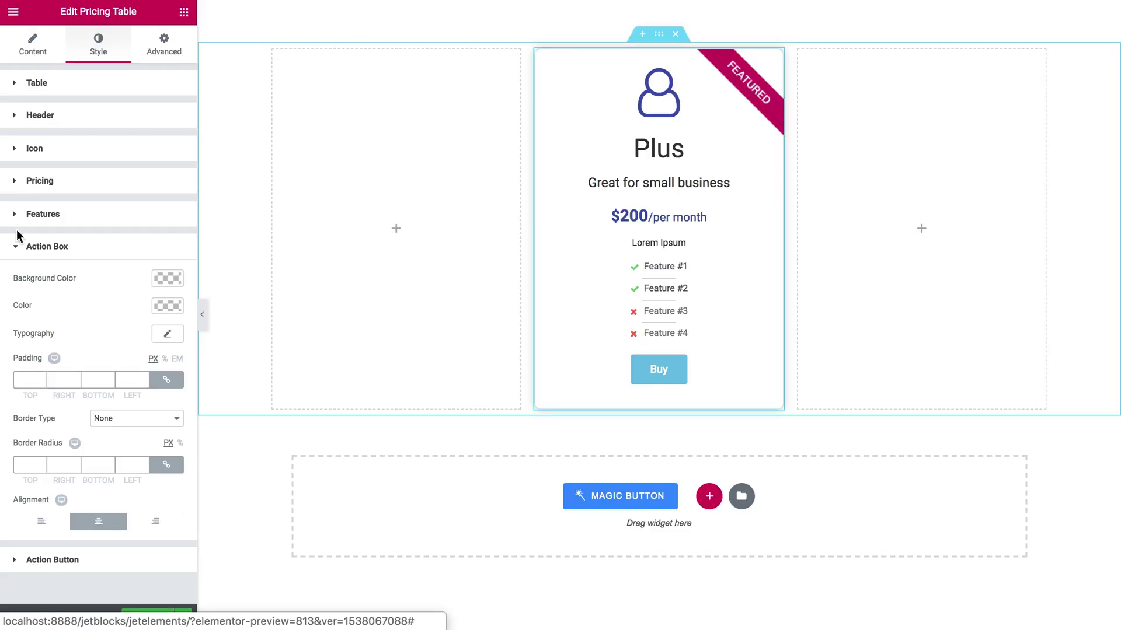
{"action": "left_click", "coordinate": [74, 248]}
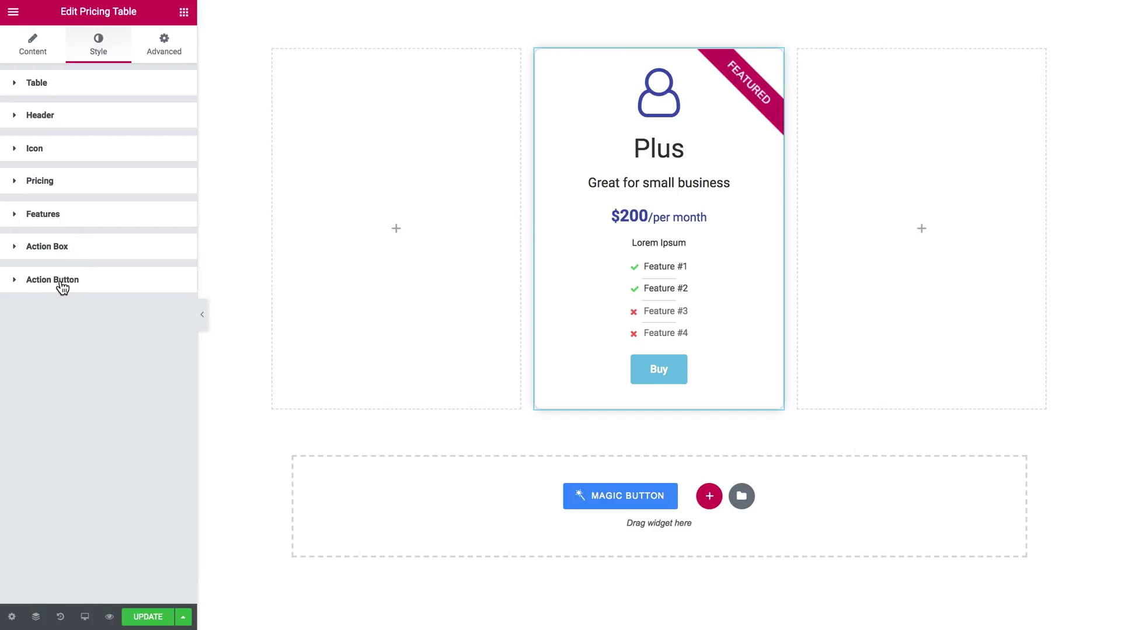
Set the Buy button size to full width
{"action": "left_click", "coordinate": [63, 285]}
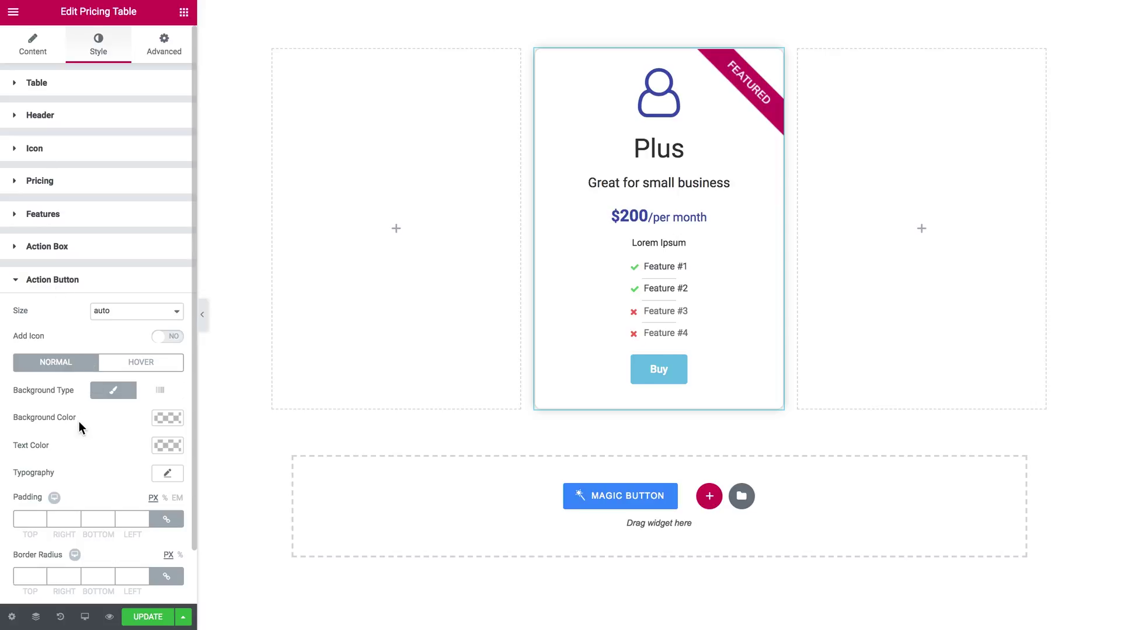
{"action": "scroll", "coordinate": [81, 421], "scroll_direction": "down", "scroll_amount": 2}
{"action": "left_click", "coordinate": [131, 263]}
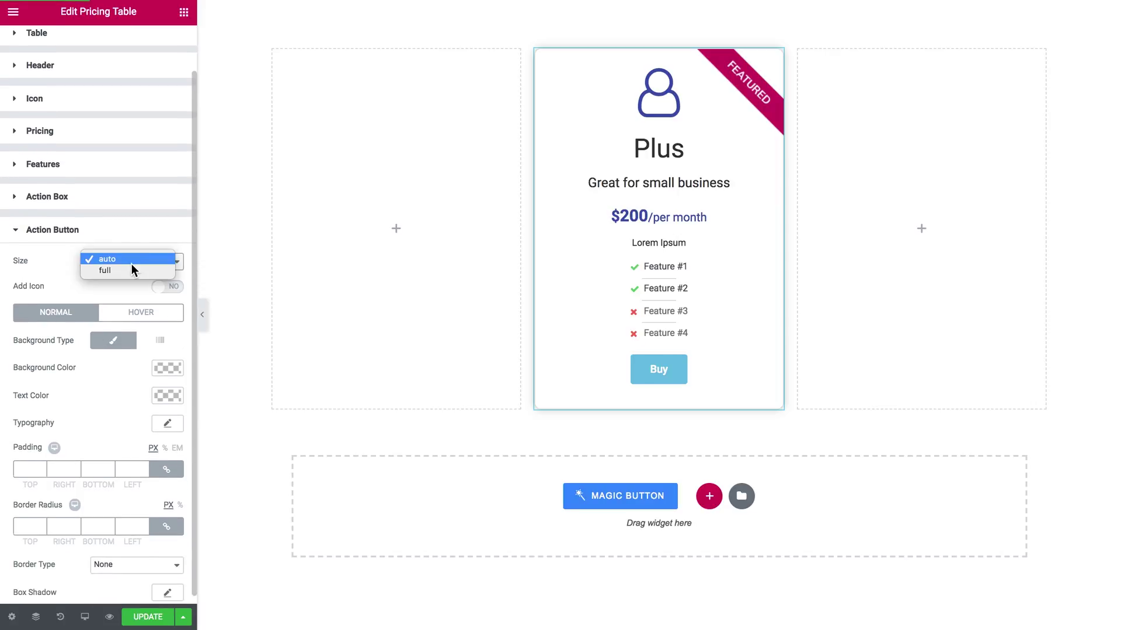
{"action": "left_click", "coordinate": [123, 271]}
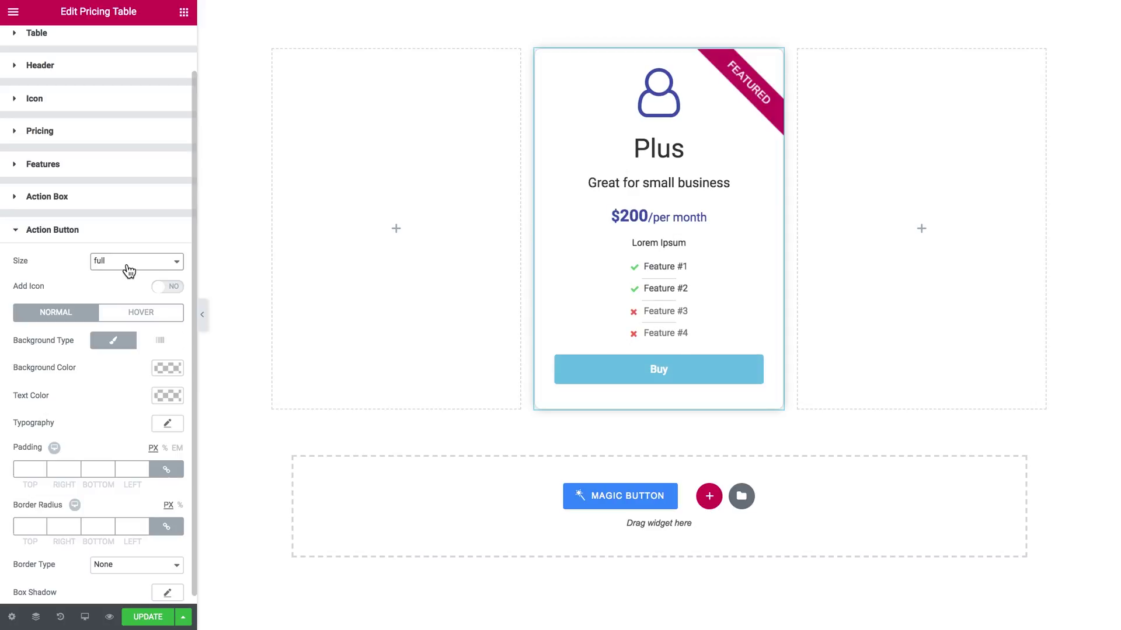
Give the Buy button a dark blue #4054b2 background and preview the card
{"action": "scroll", "coordinate": [105, 289], "scroll_direction": "down", "scroll_amount": 1}
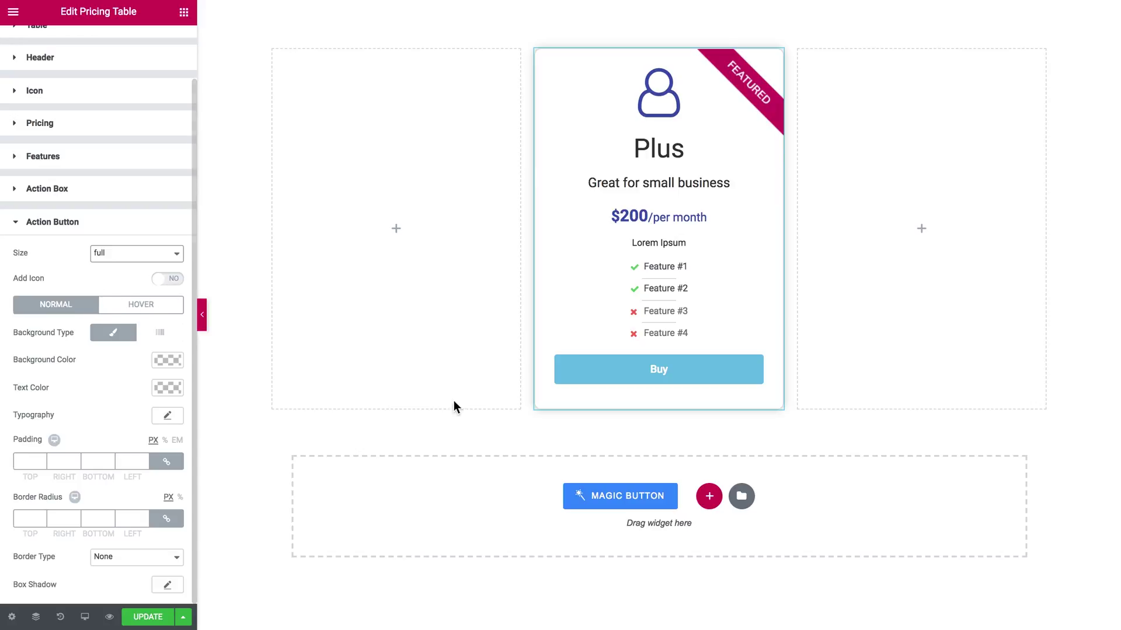
{"action": "left_click", "coordinate": [165, 358]}
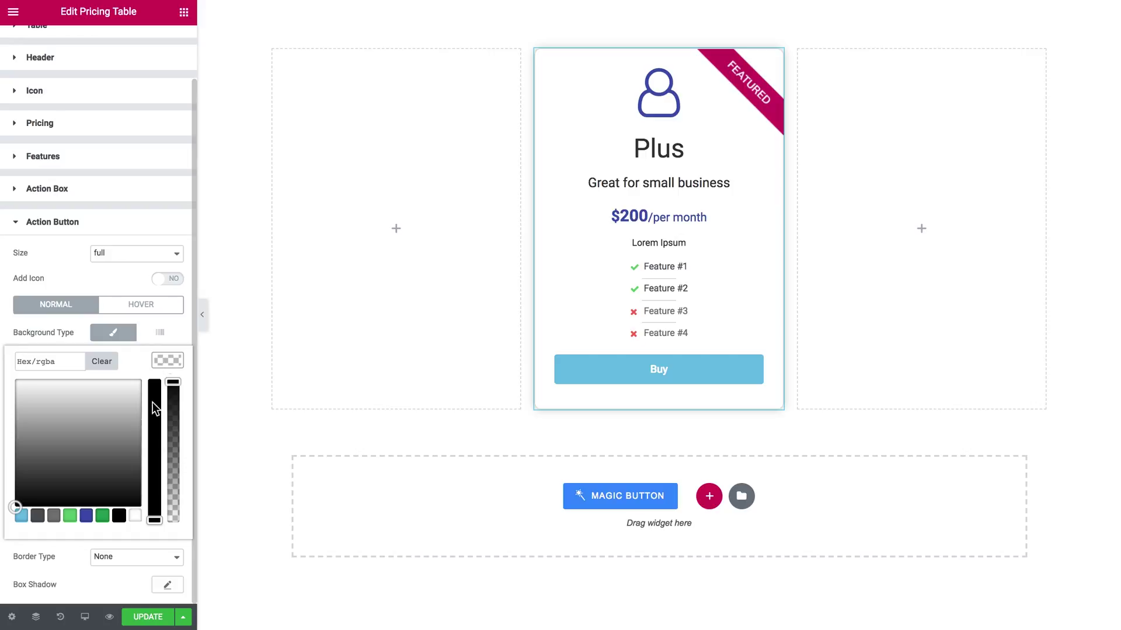
{"action": "left_click", "coordinate": [85, 516]}
{"action": "left_click", "coordinate": [175, 361]}
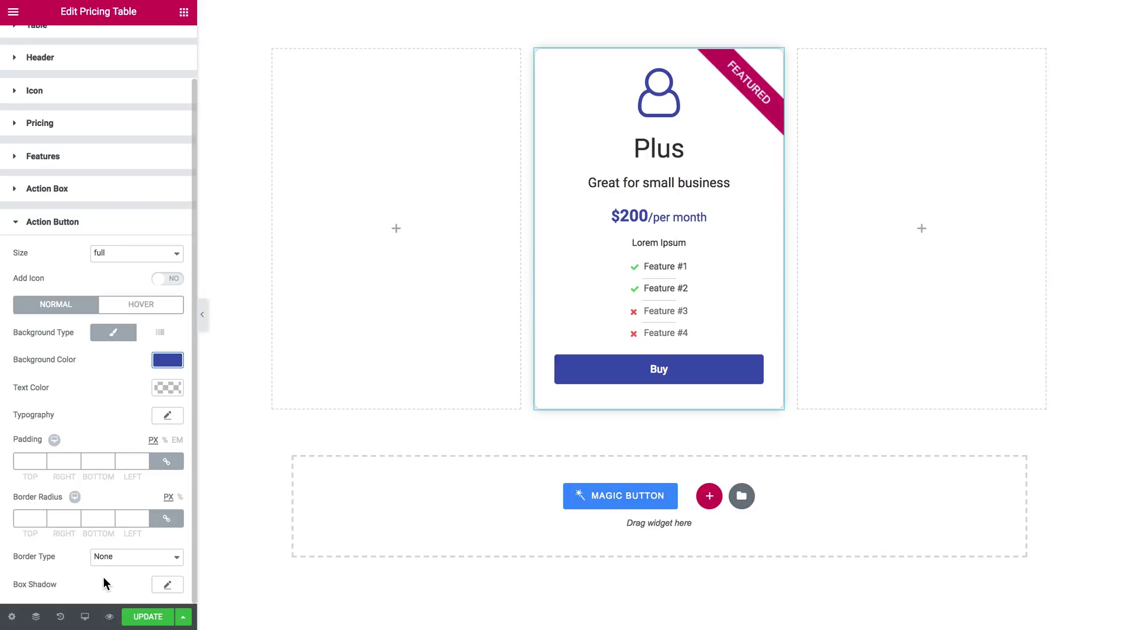
{"action": "left_click", "coordinate": [203, 316]}
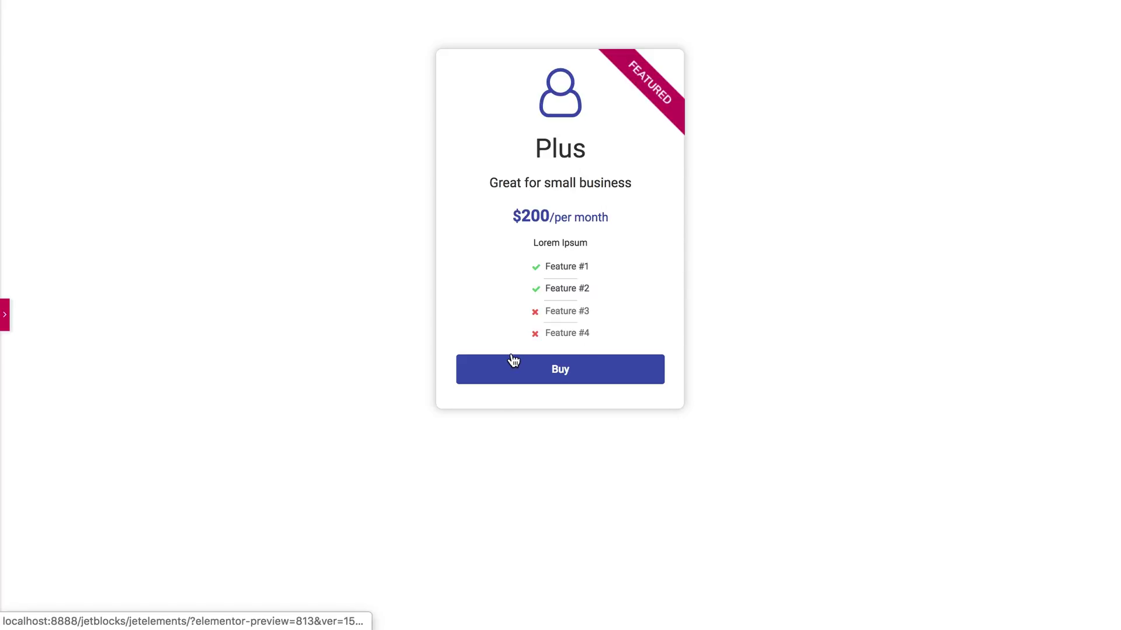
Duplicate the Plus card into the left column and switch Is Featured? off
{"action": "left_click", "coordinate": [5, 316]}
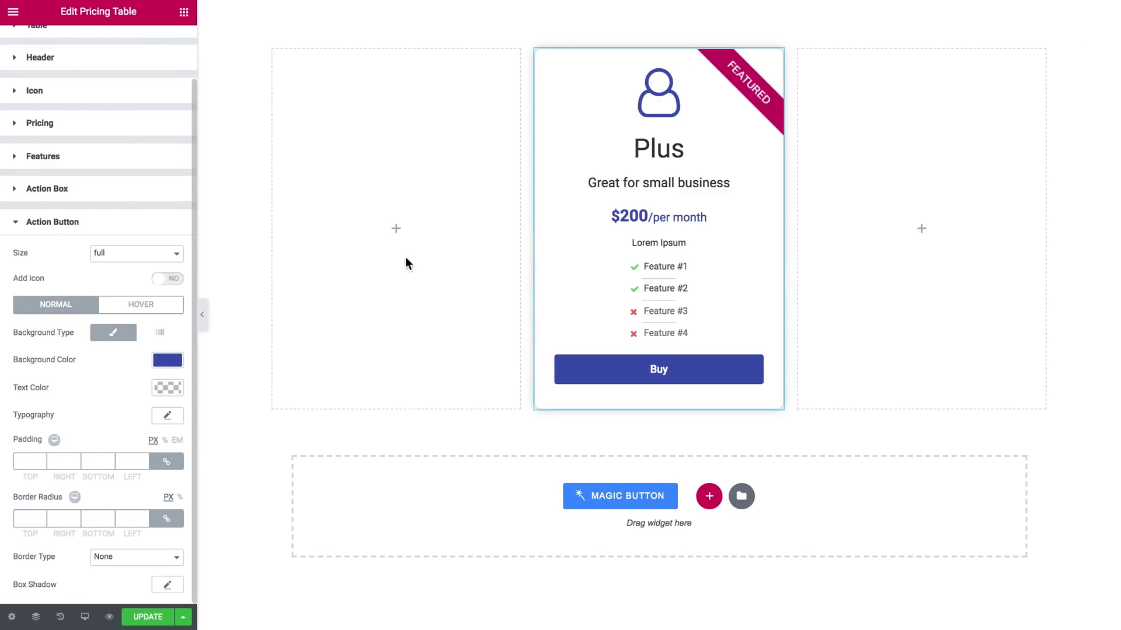
{"action": "right_click", "coordinate": [589, 235]}
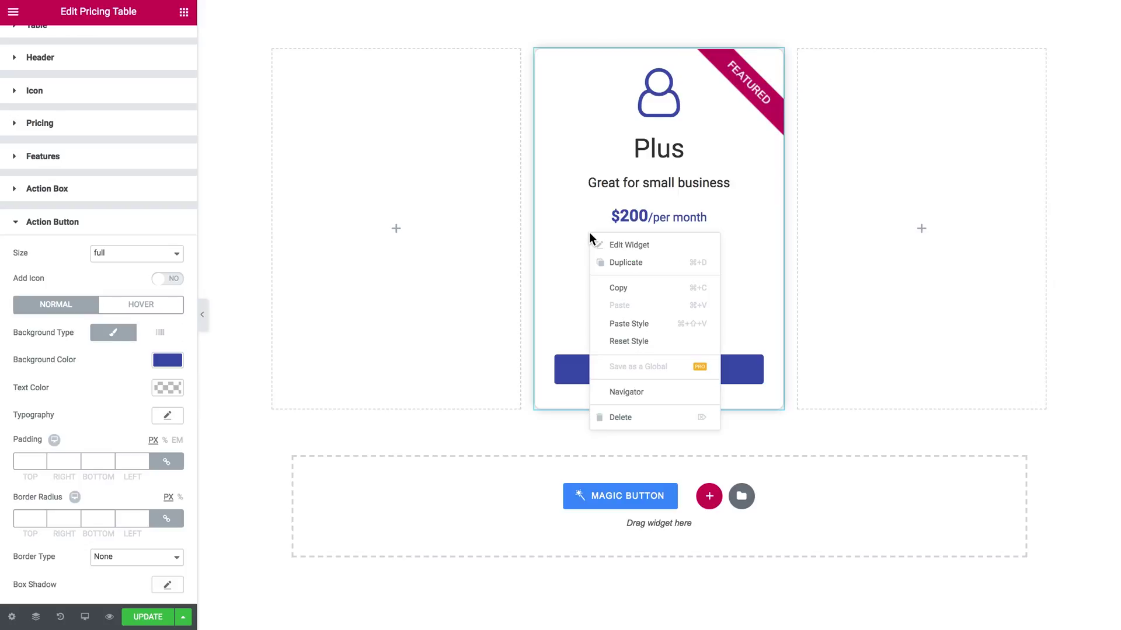
{"action": "left_click", "coordinate": [609, 265]}
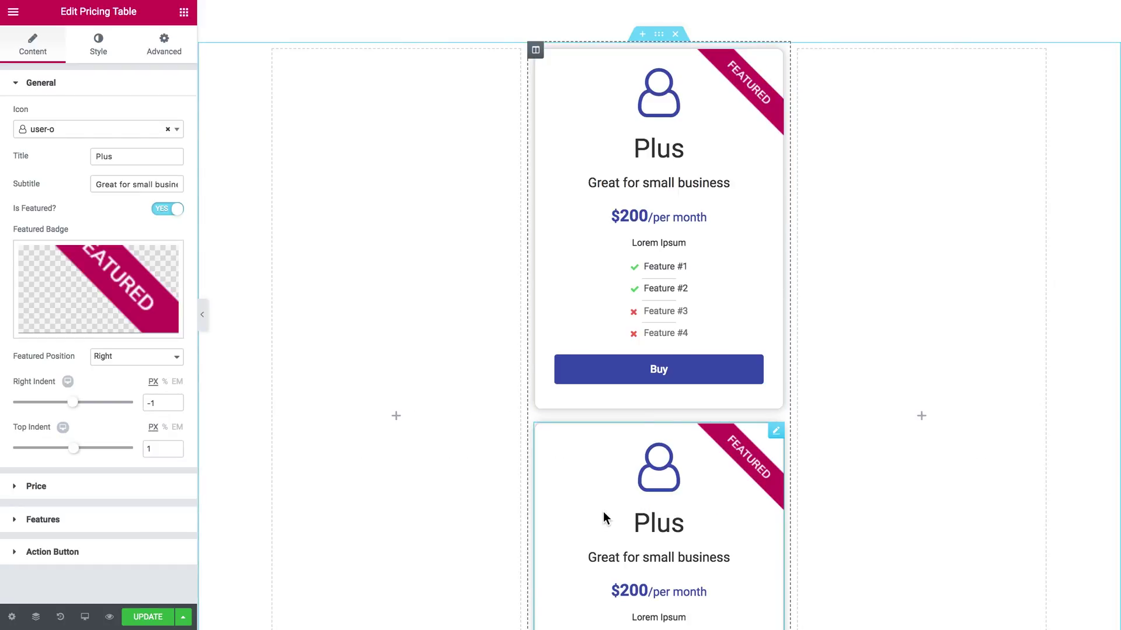
{"action": "left_click_drag", "start_coordinate": [604, 513], "coordinate": [402, 266]}
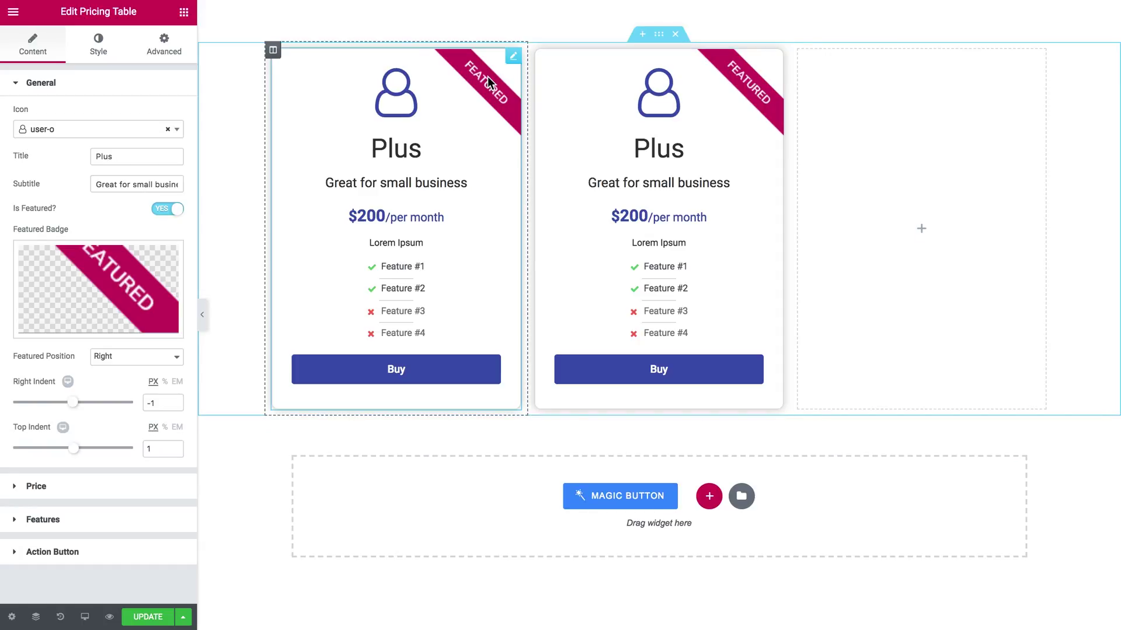
{"action": "left_click", "coordinate": [161, 213]}
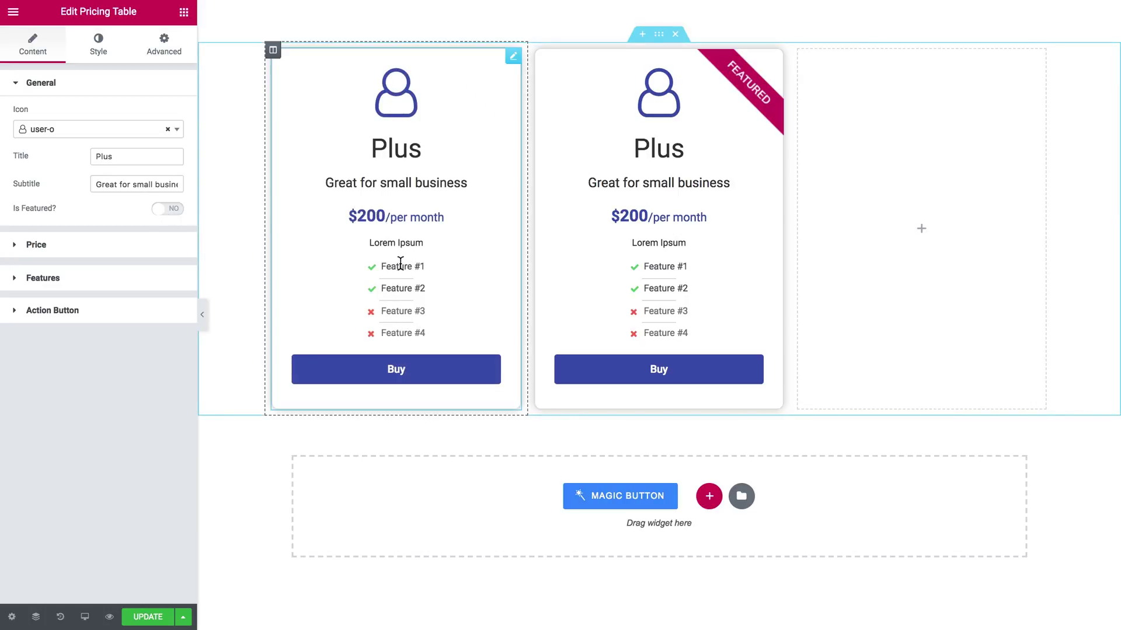
Duplicate the unfeatured left card into the right column
{"action": "right_click", "coordinate": [408, 242]}
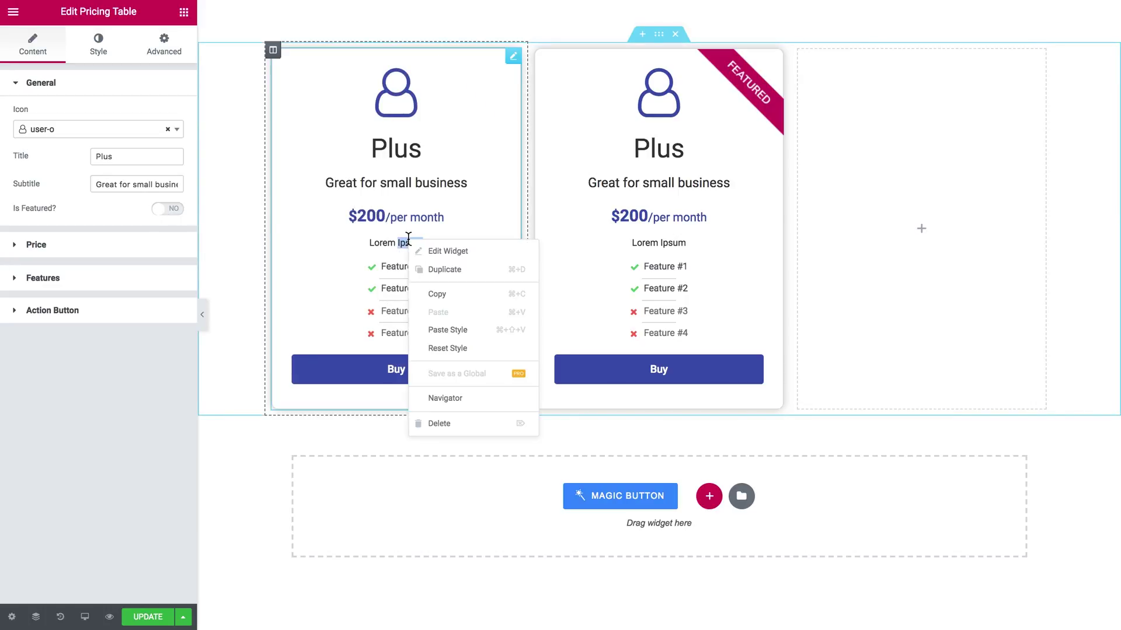
{"action": "left_click", "coordinate": [435, 271]}
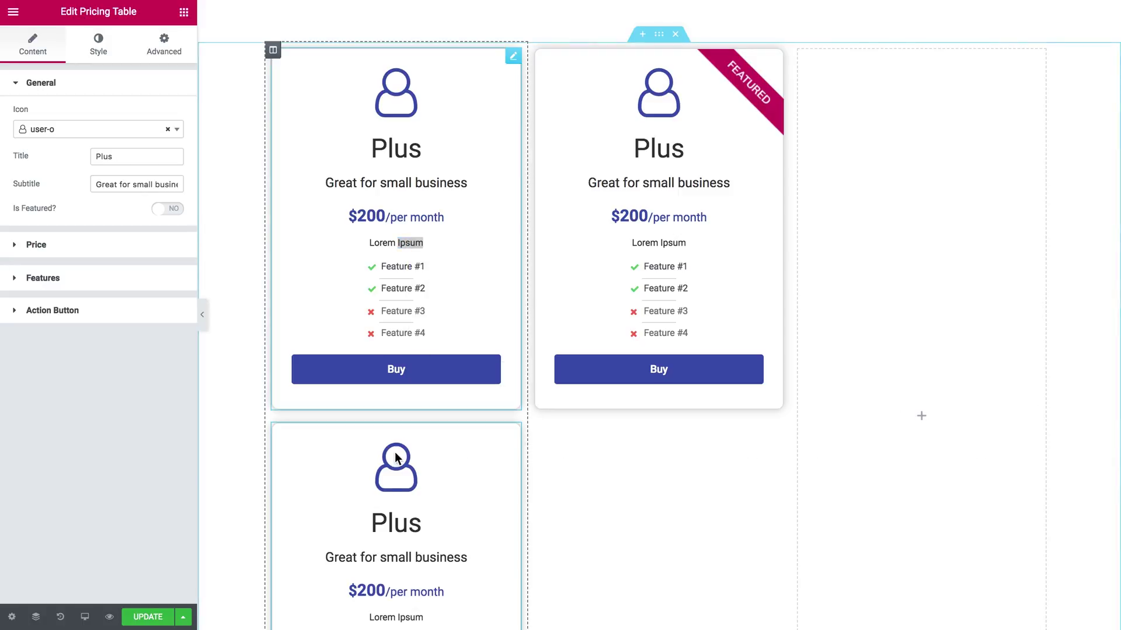
{"action": "left_click_drag", "start_coordinate": [395, 463], "coordinate": [854, 190]}
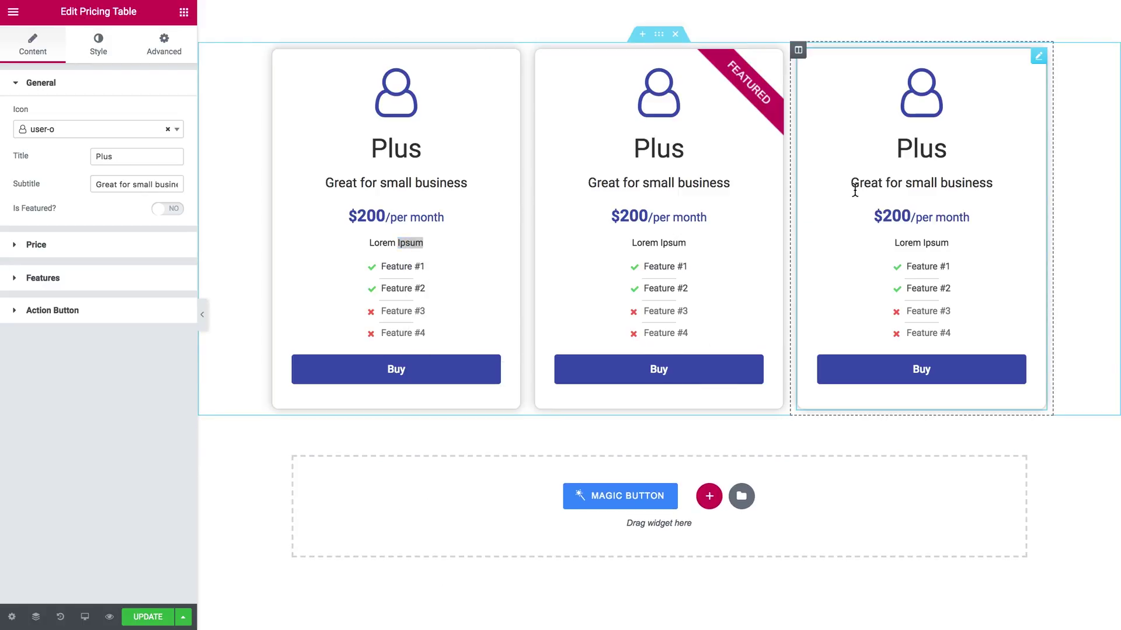